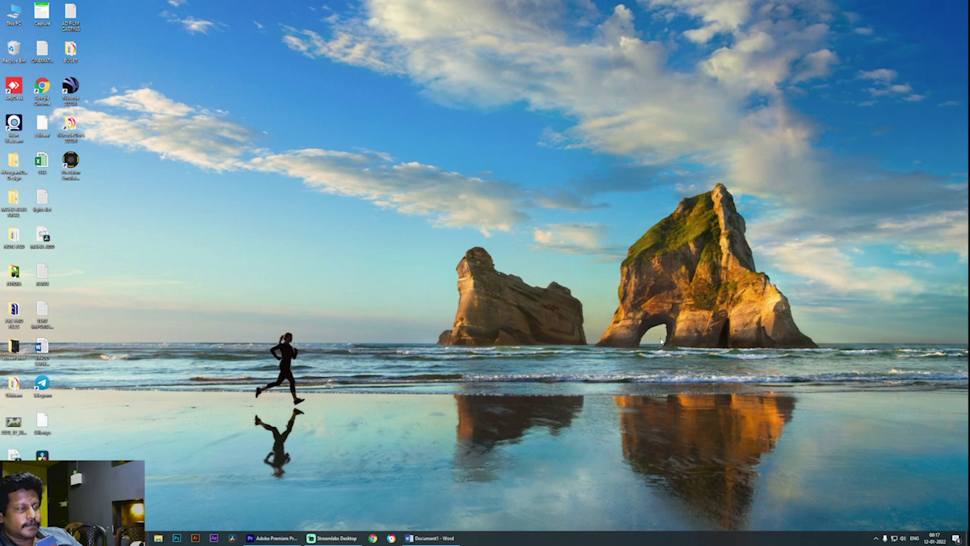
- Search Google in Chrome for "davinci resolve" and open Blackmagic Design's DaVinci Resolve 17 product page
click(372, 539)
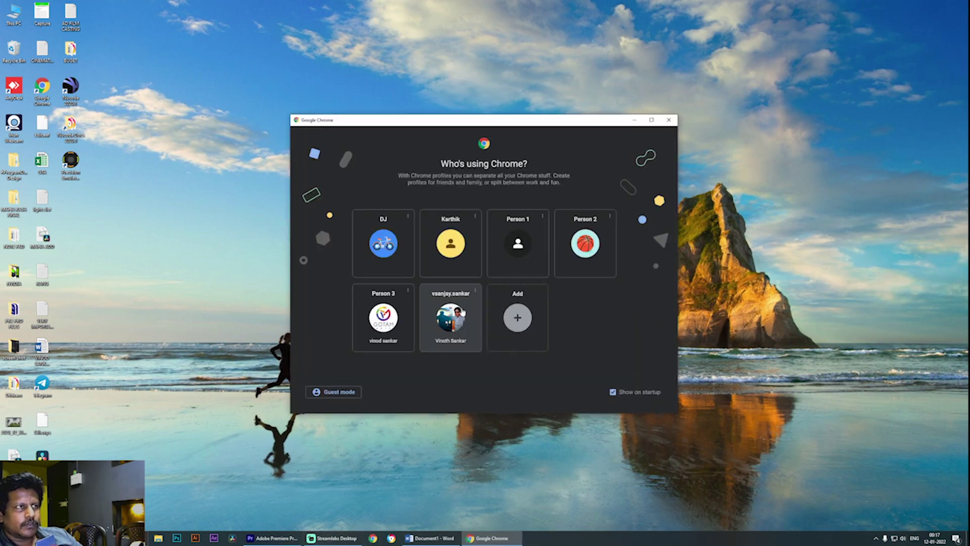
click(468, 314)
click(491, 156)
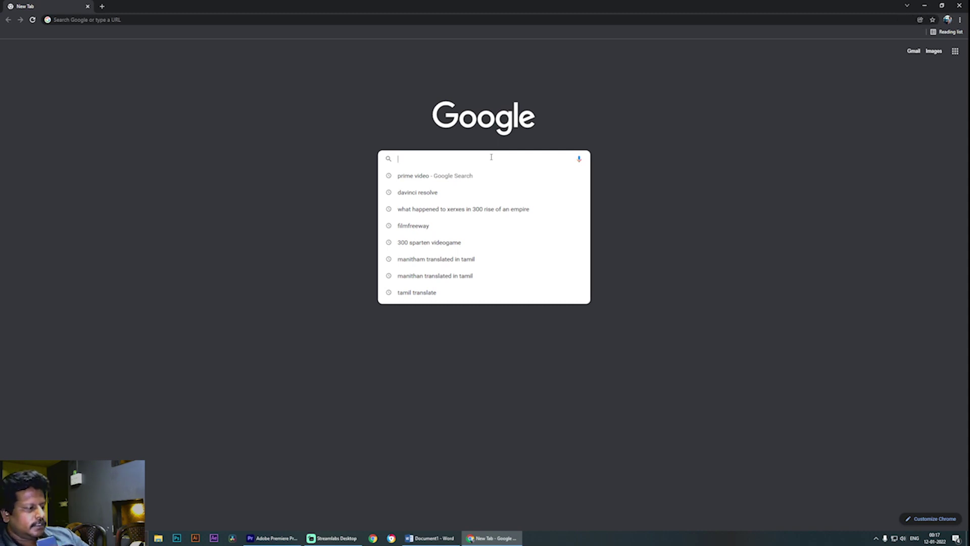
text(da)
key(Return)
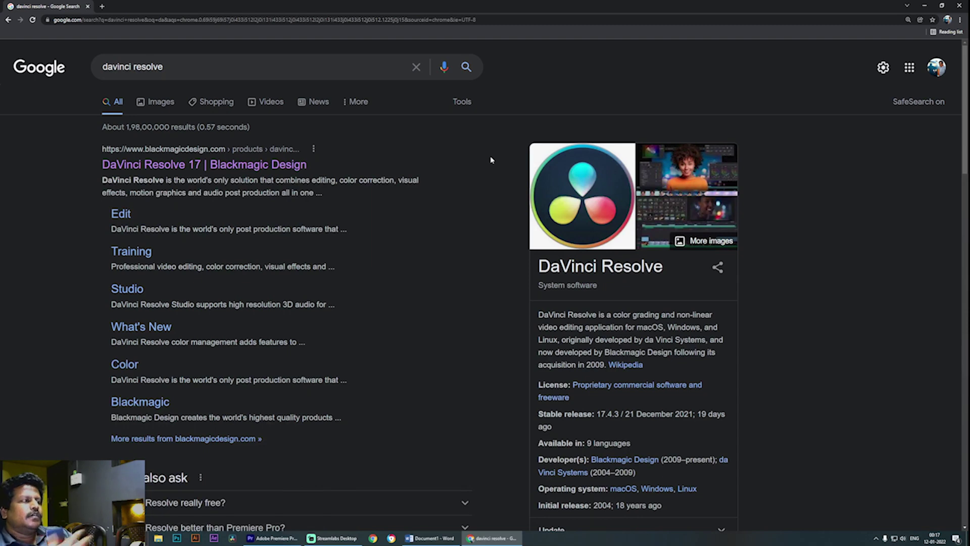
click(209, 171)
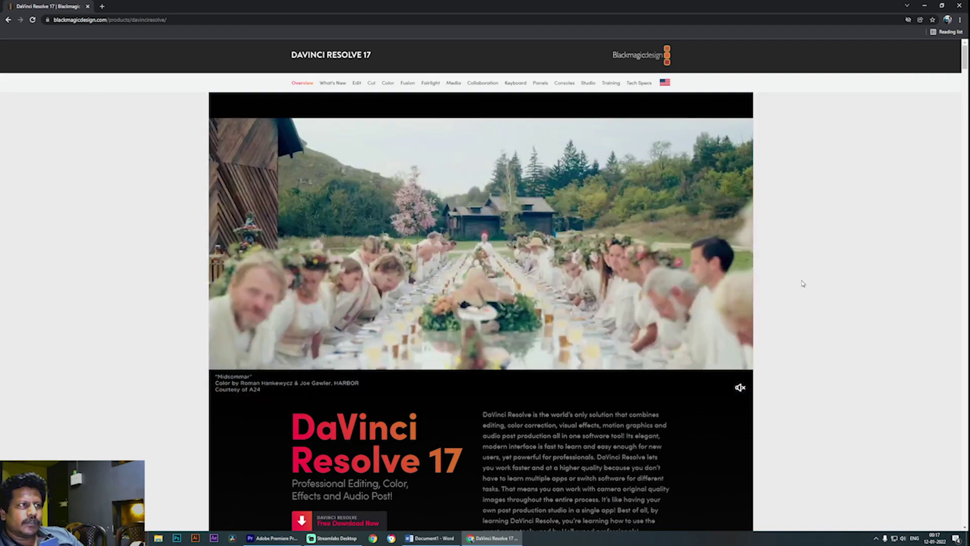
- Examine the DaVinci Resolve 17 overview page, its feature sections and the free download and Studio purchase options, then minimize Chrome
scroll(803, 284, down, 3)
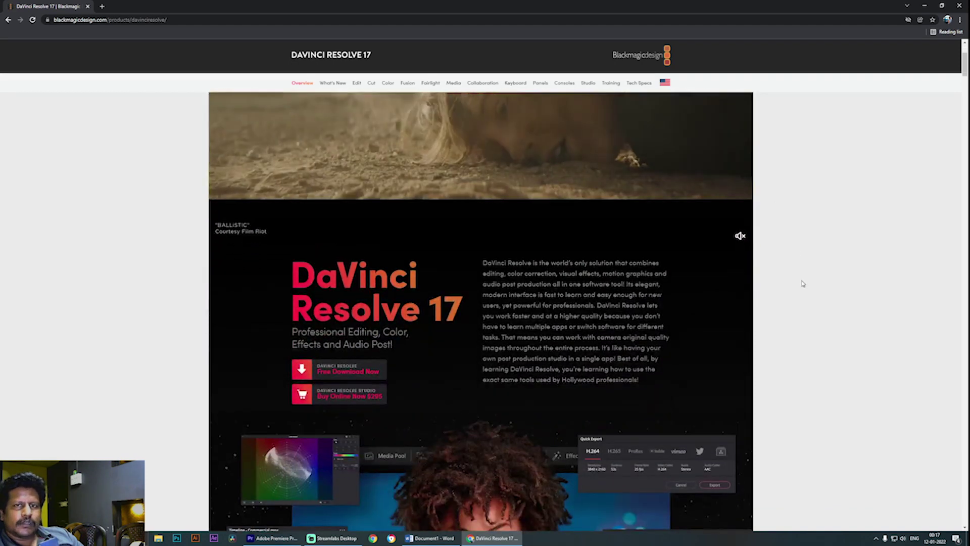
scroll(774, 283, up, 2)
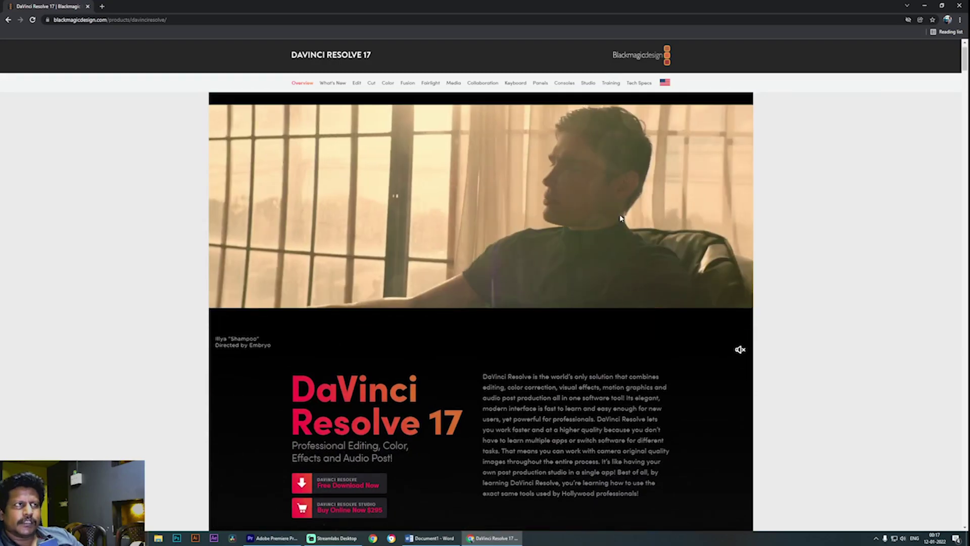
scroll(728, 299, down, 1)
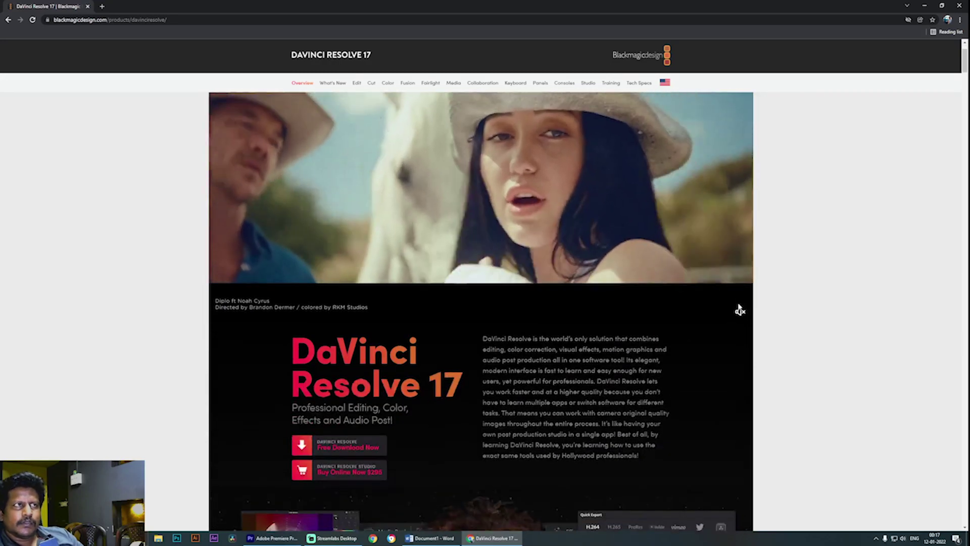
scroll(739, 307, down, 7)
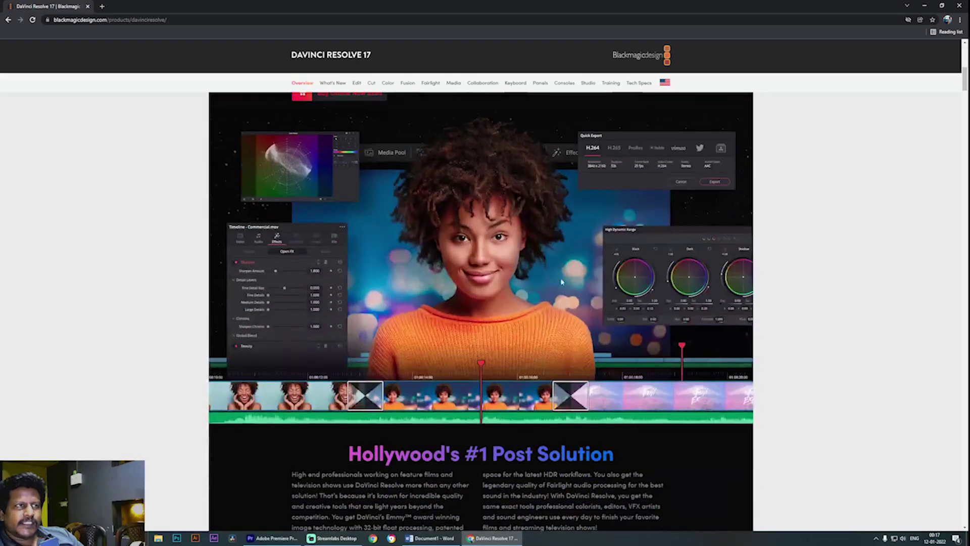
scroll(676, 359, down, 6)
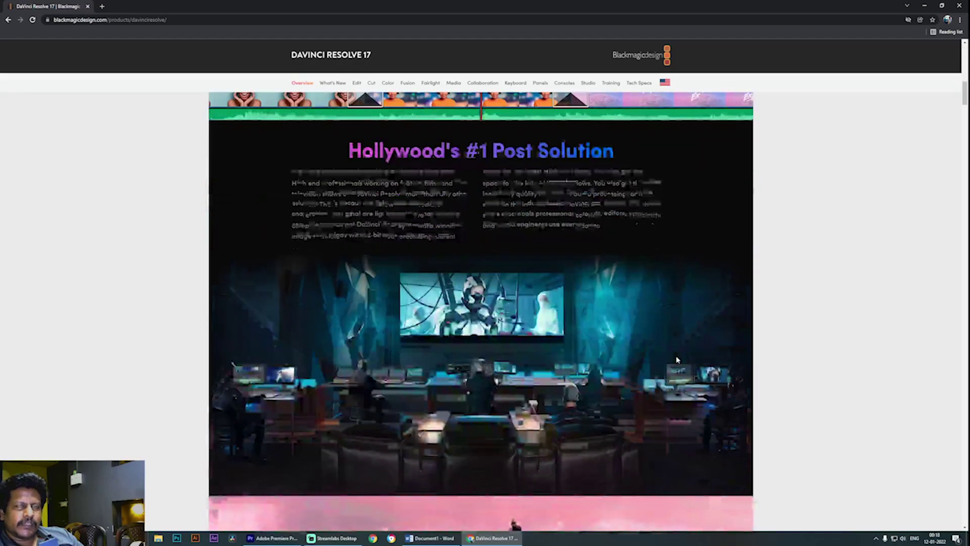
scroll(677, 359, down, 10)
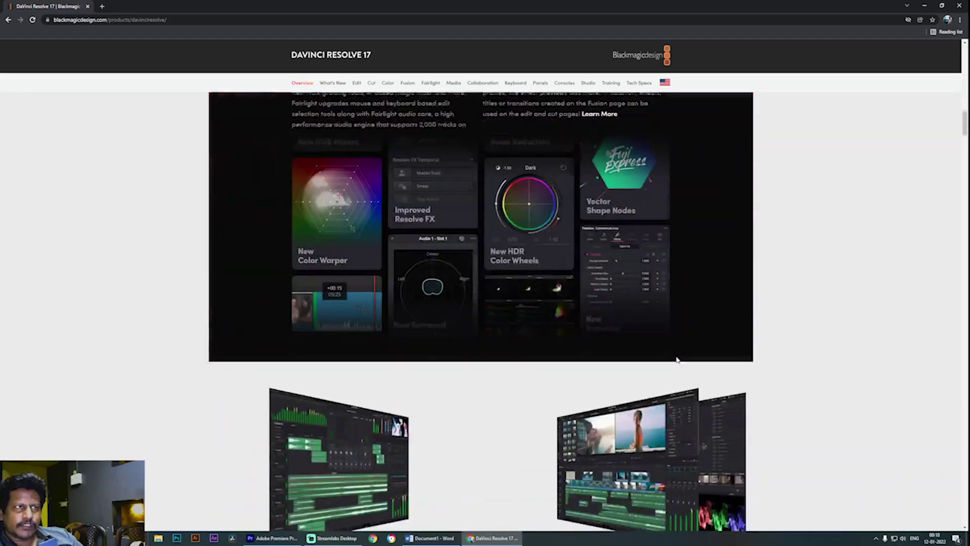
scroll(678, 359, down, 9)
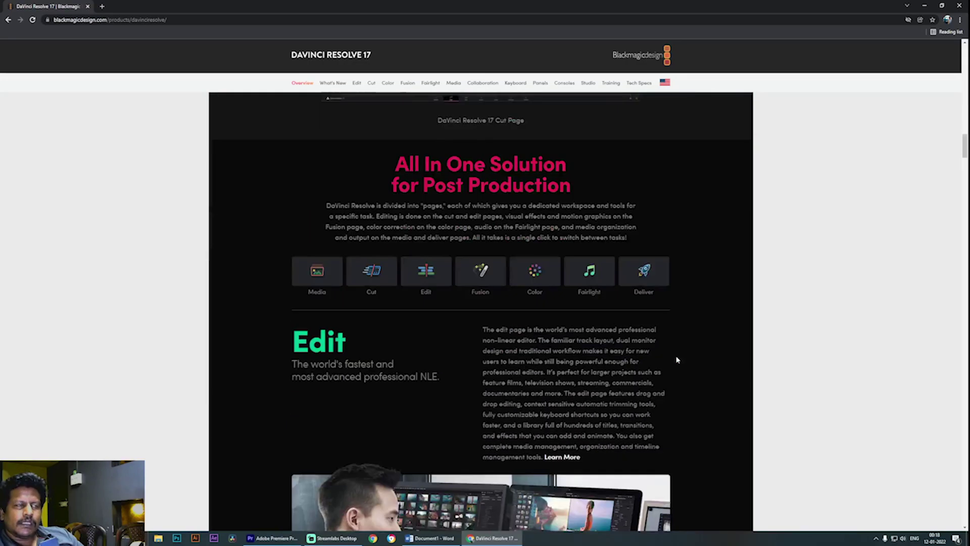
scroll(677, 359, down, 13)
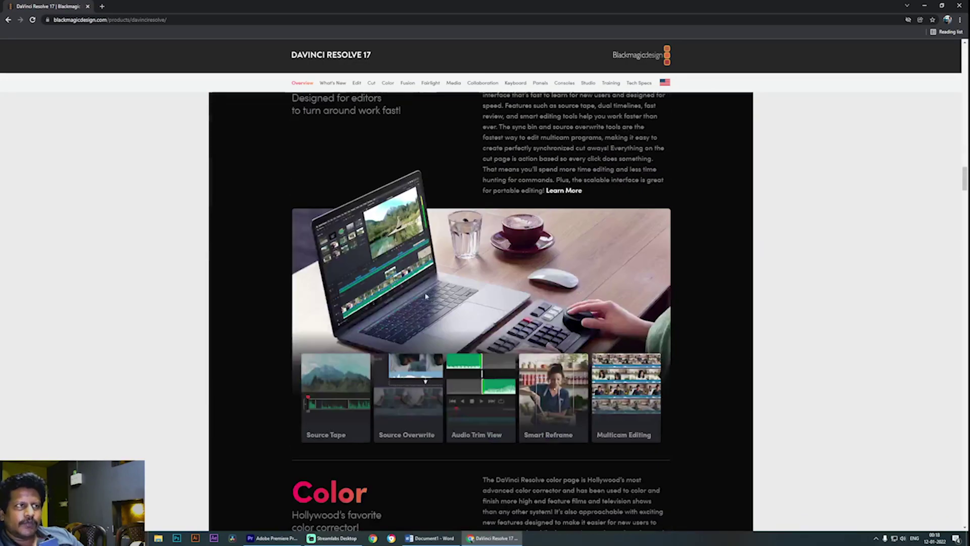
scroll(605, 410, up, 20)
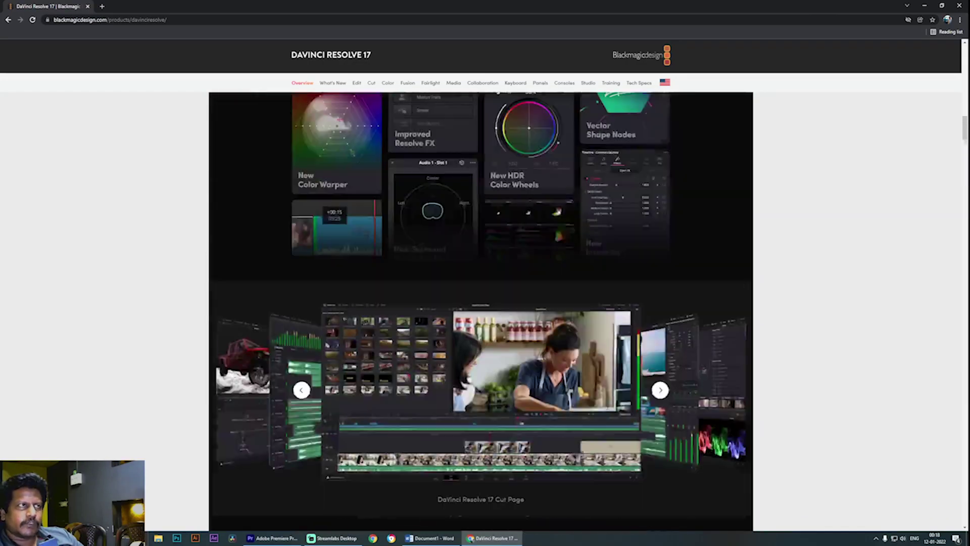
scroll(609, 408, up, 12)
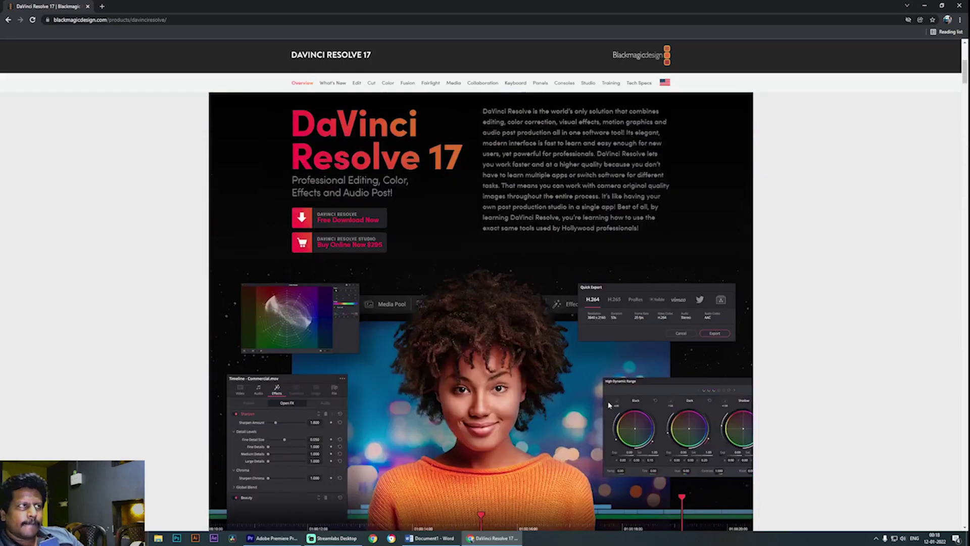
scroll(420, 346, up, 5)
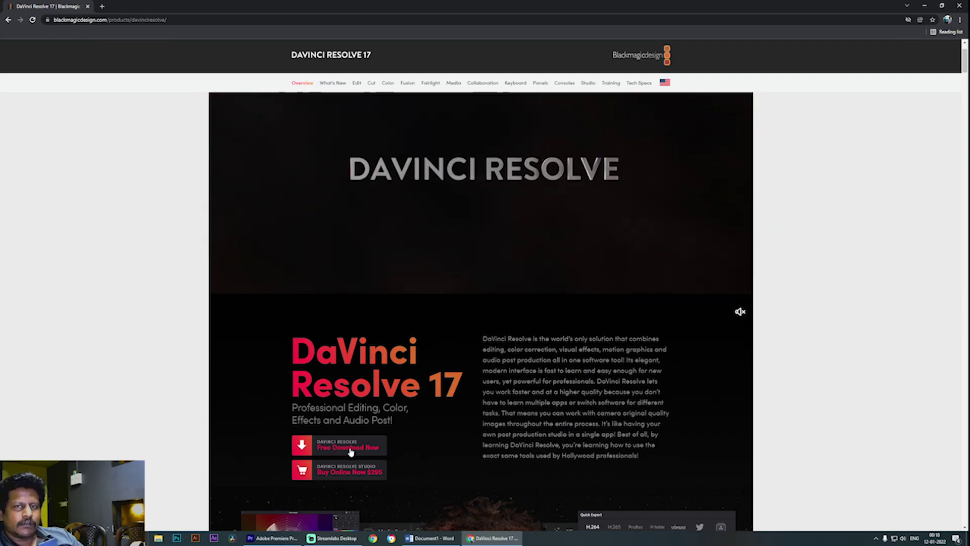
scroll(351, 451, down, 1)
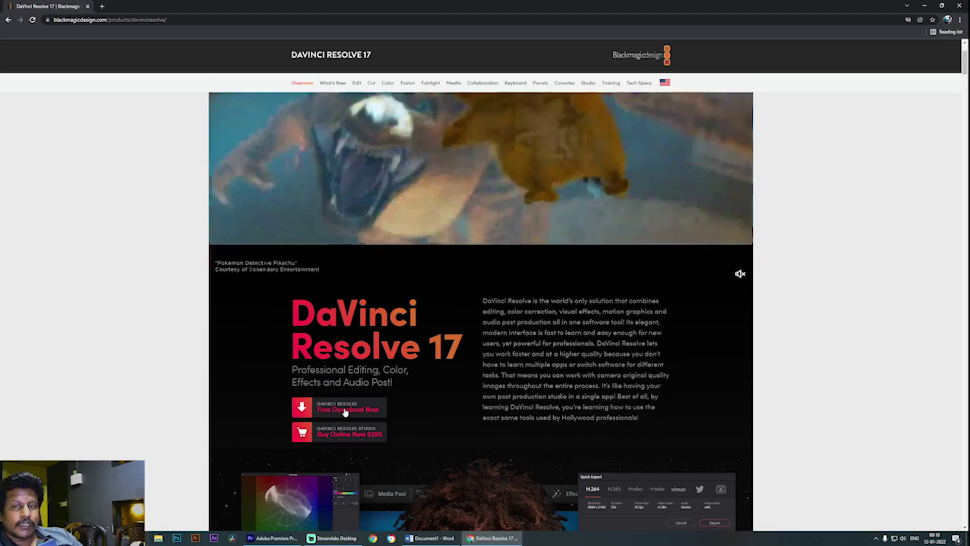
click(925, 5)
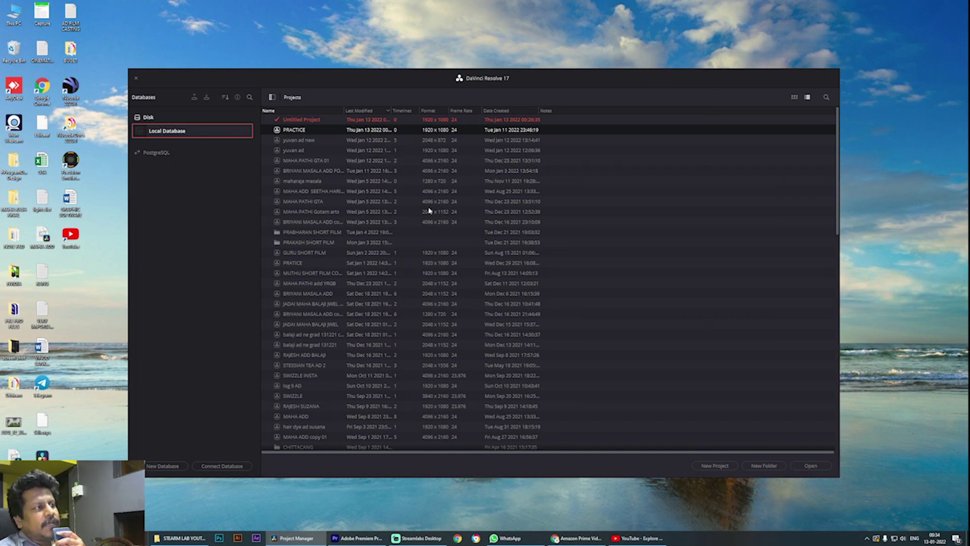
- Look over the Local Database projects in DaVinci Resolve's Project Manager as thumbnails, then return to the list view
scroll(455, 336, down, 2)
scroll(455, 334, up, 2)
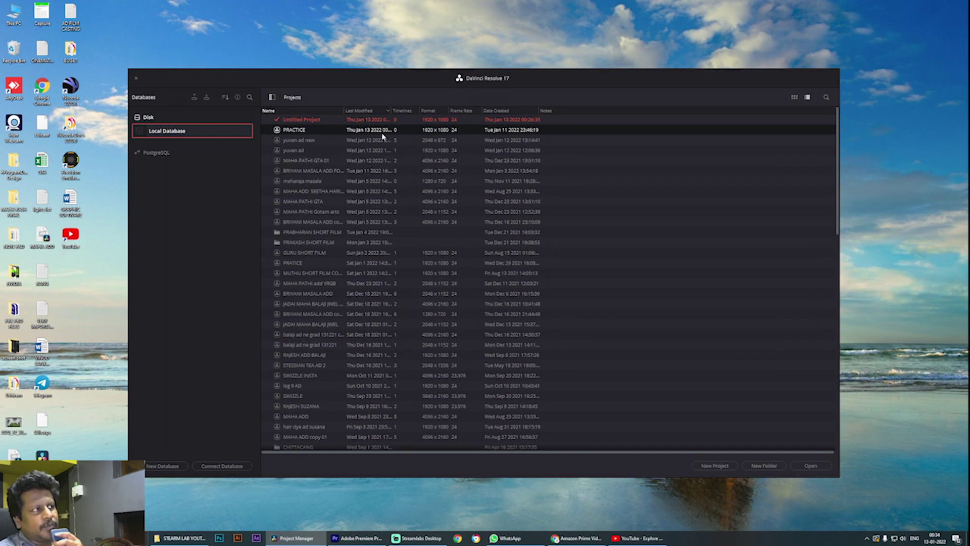
click(795, 98)
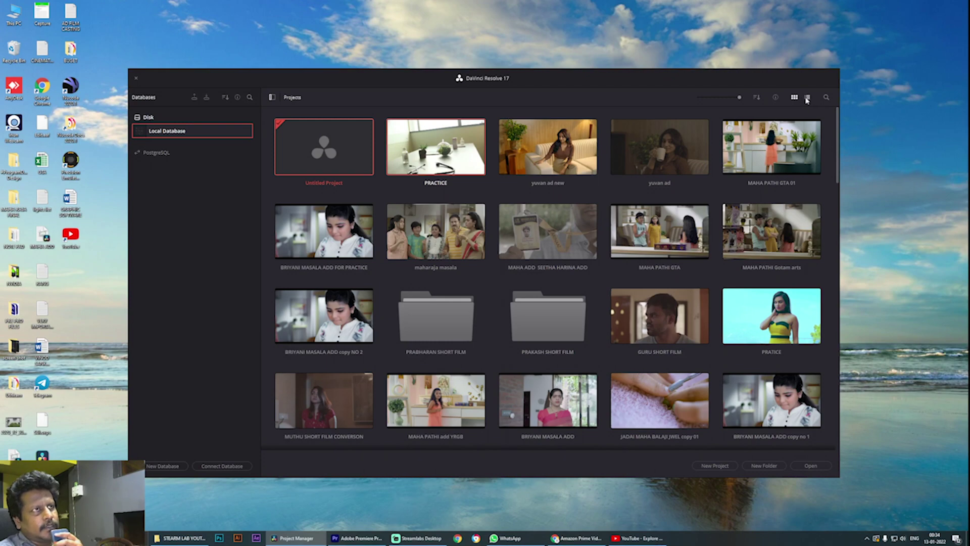
click(808, 98)
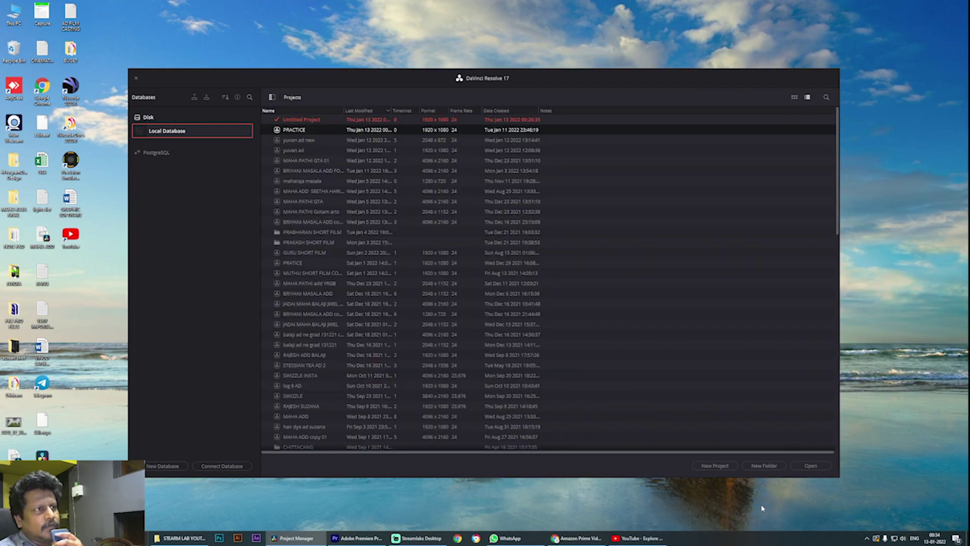
- Open the existing PRACTICE project from the Local Database instead of creating a new one
click(729, 466)
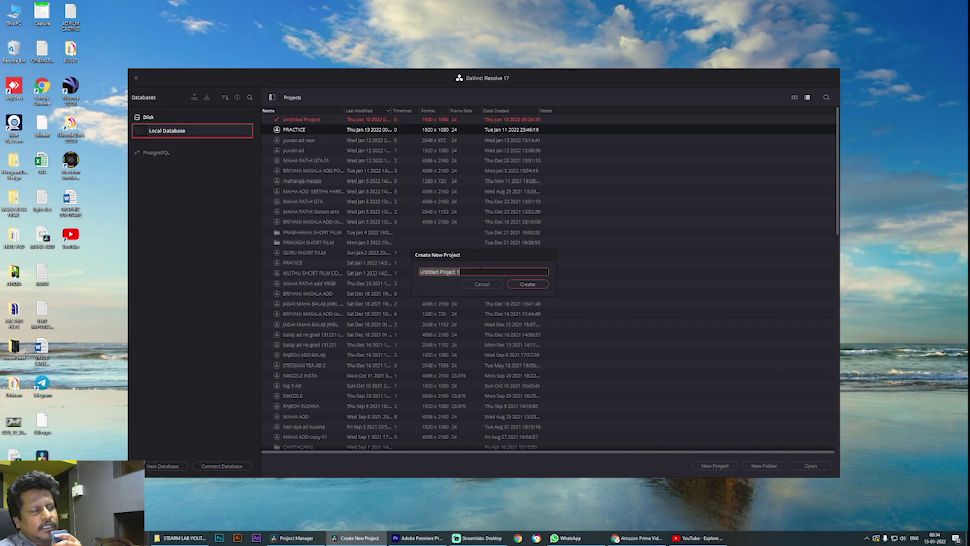
click(482, 284)
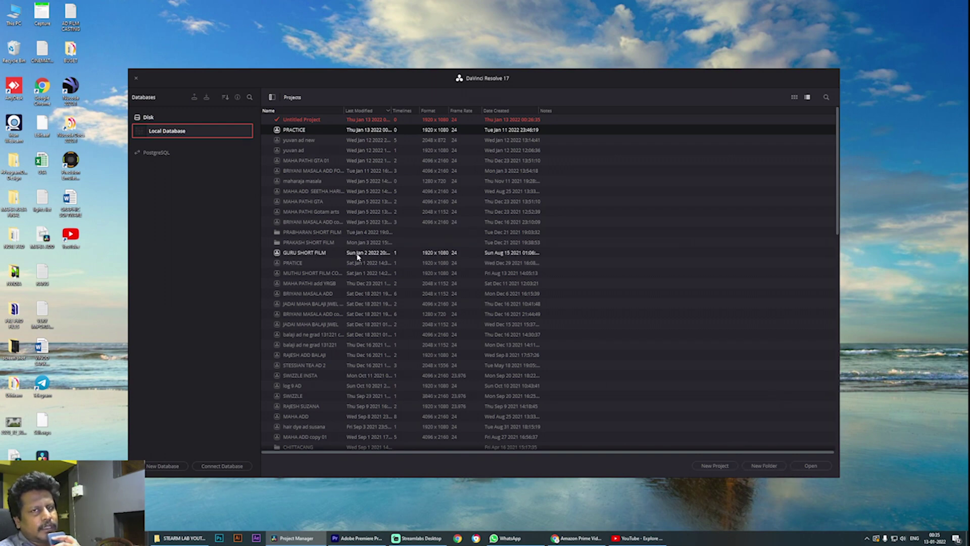
double_click(297, 131)
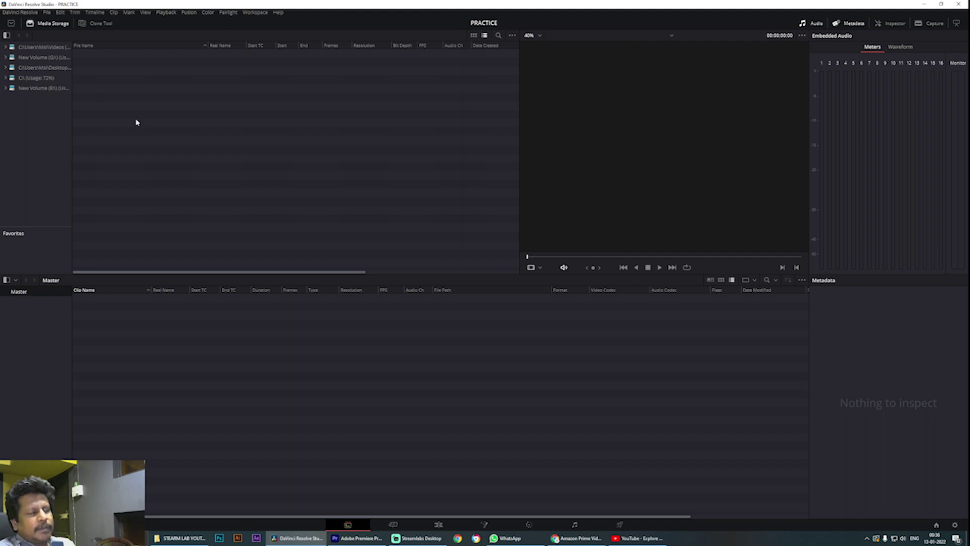
- Browse the media storage drives and open the 100CANON folder inside DCIM of the short film making folder on New Volume (E:)
click(48, 80)
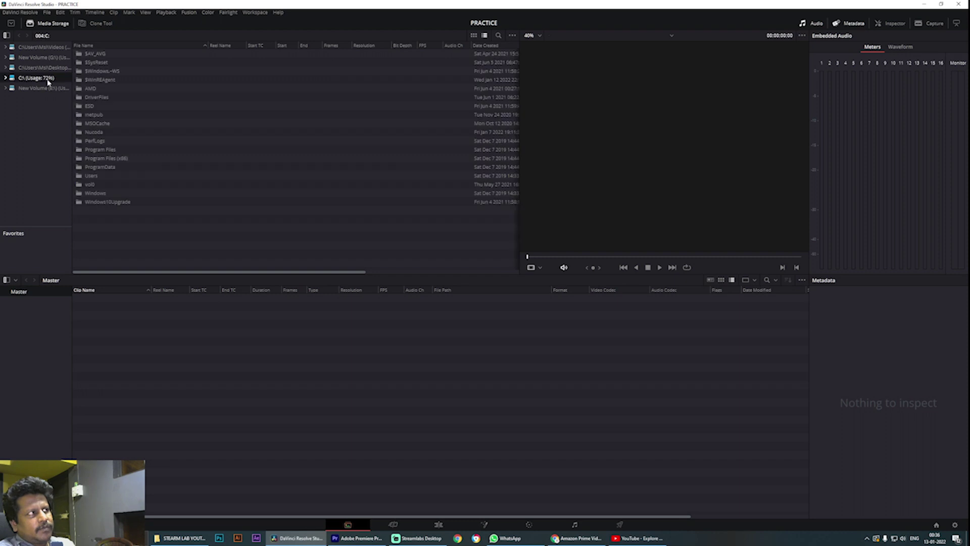
click(48, 68)
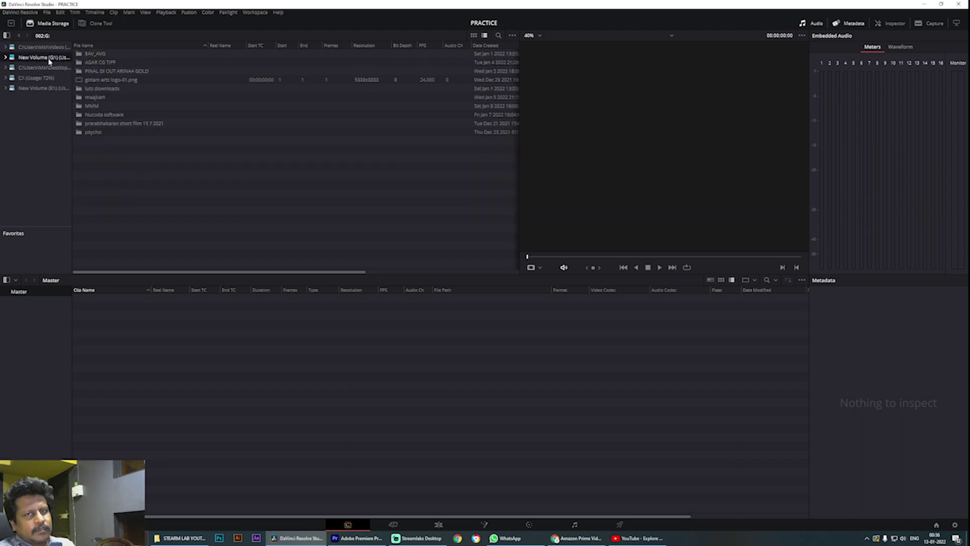
click(43, 89)
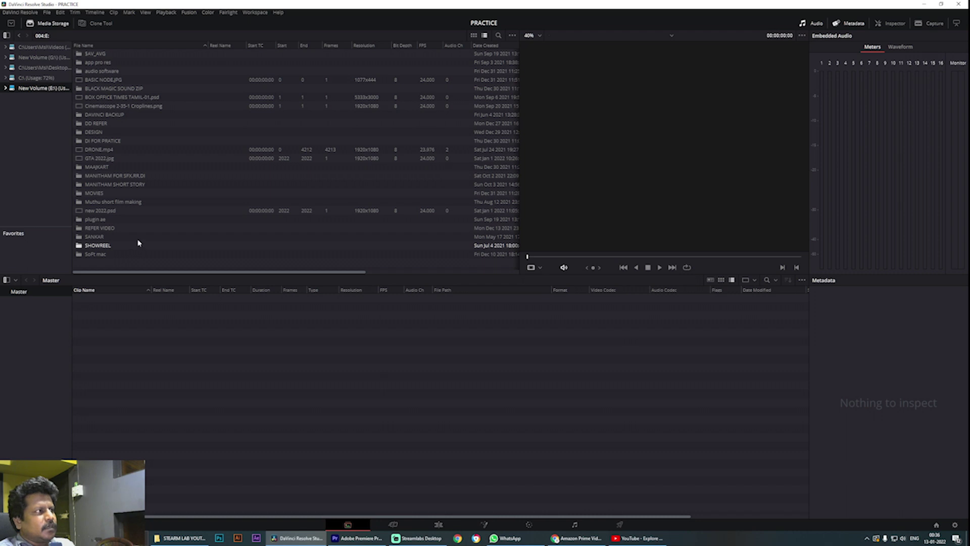
double_click(127, 202)
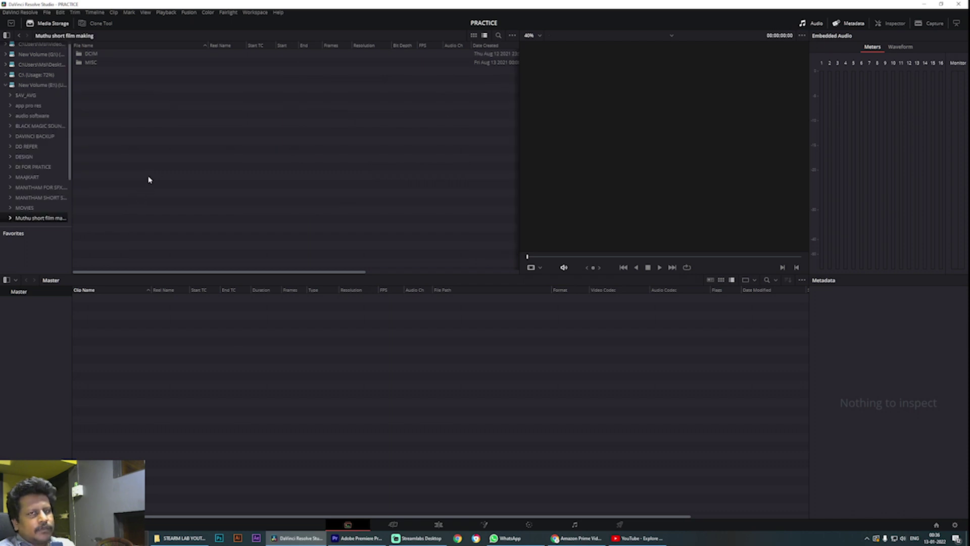
double_click(96, 54)
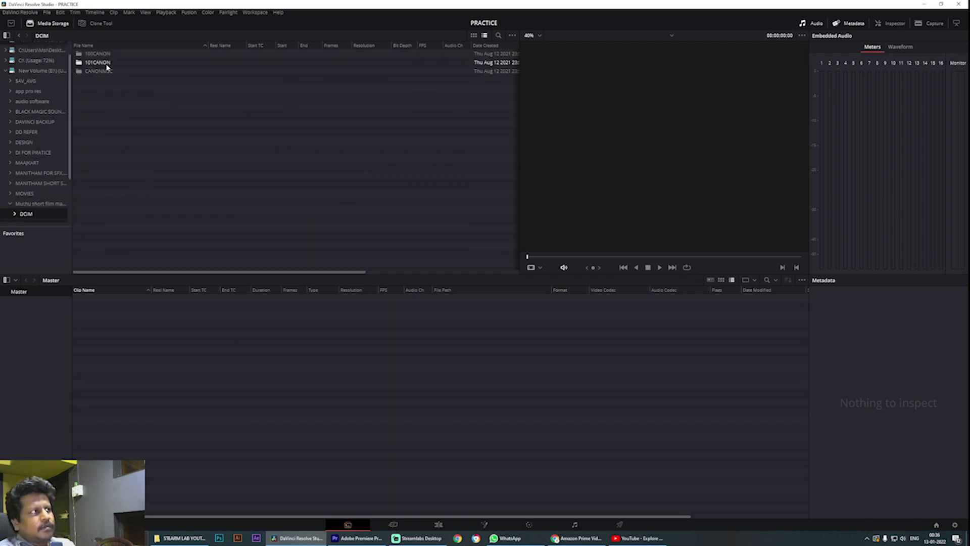
click(106, 64)
double_click(99, 53)
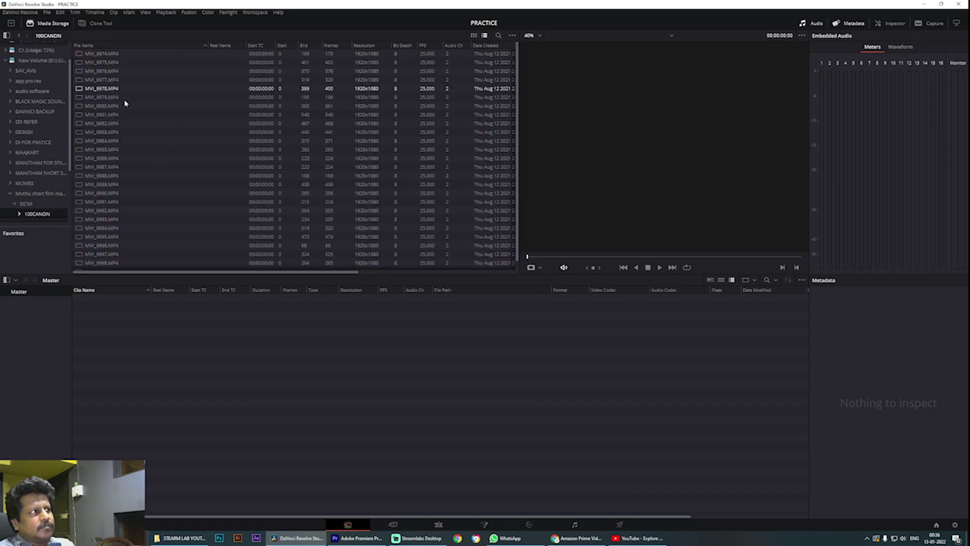
- Preview several clips in the 100CANON folder, including MVI_9991.MP4, MVI_9992.MP4 and MVI_9990.MP4
click(111, 124)
click(101, 193)
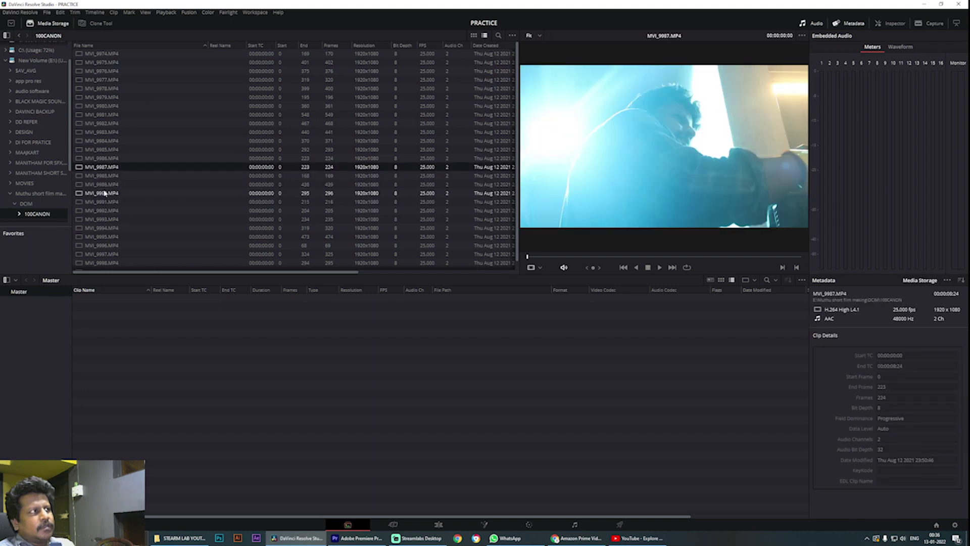
click(112, 203)
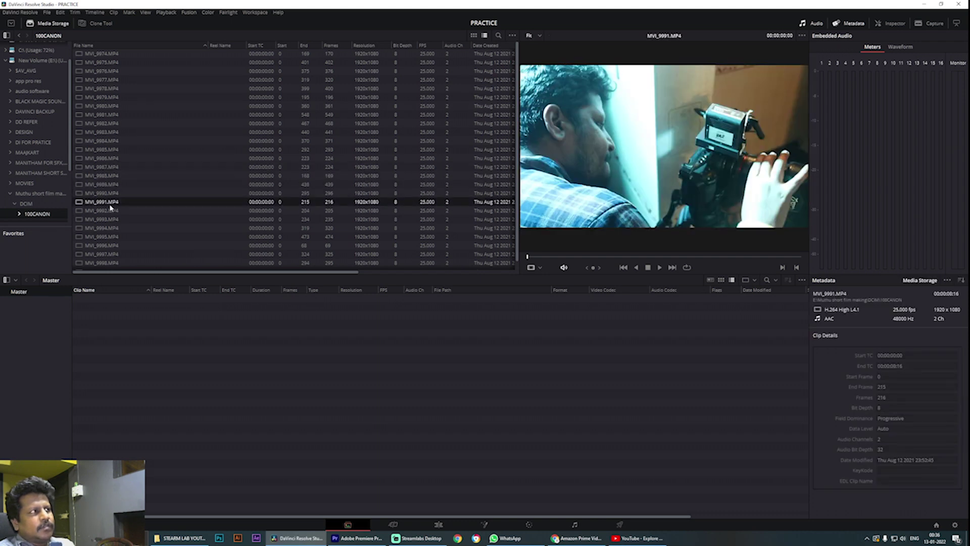
click(111, 212)
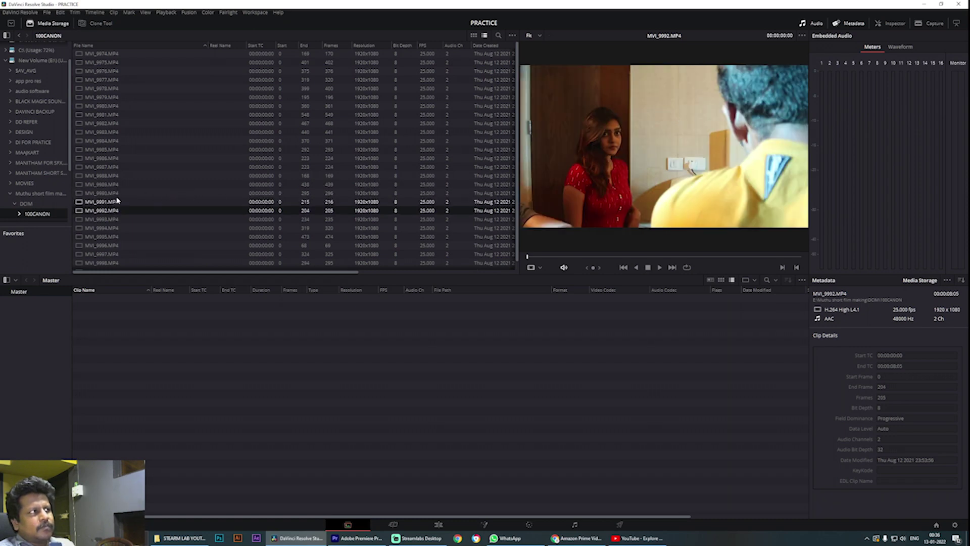
click(115, 193)
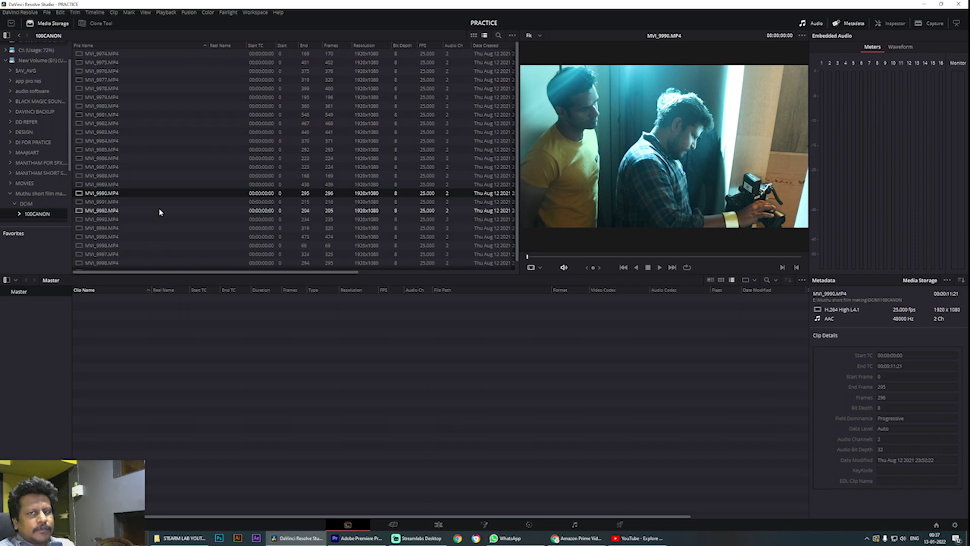
- Add MVI_9993.MP4 to the media pool and change the project frame rate to match the clip
right_click(113, 222)
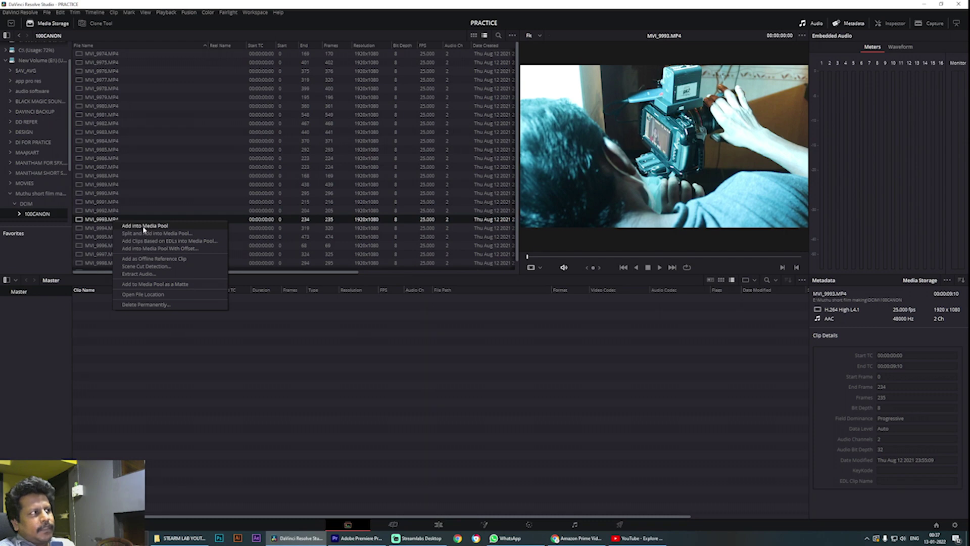
click(144, 226)
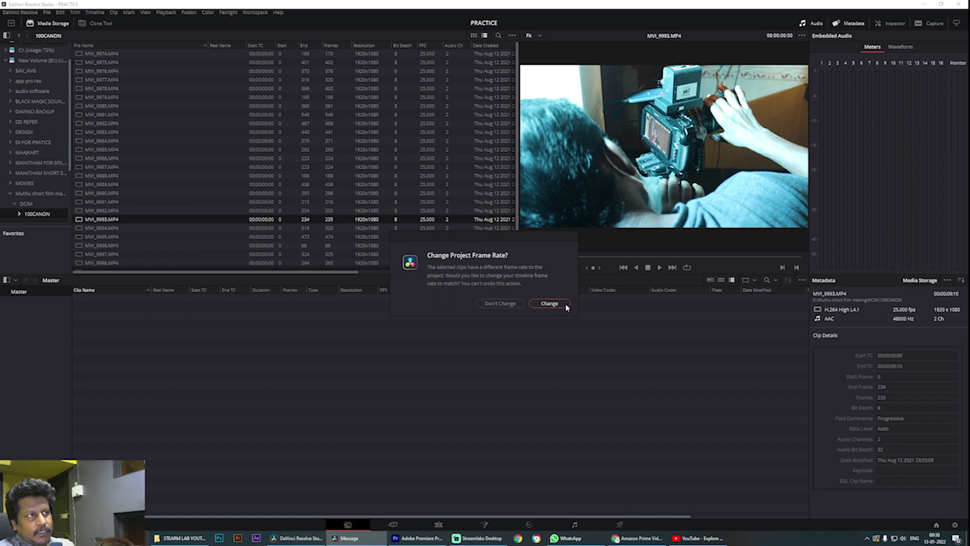
click(550, 303)
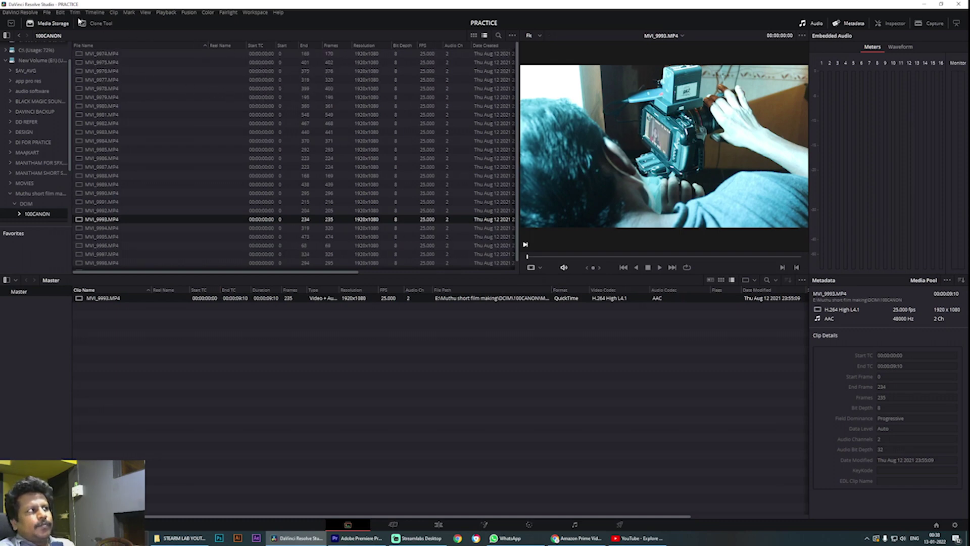
- Open the PRACTICE project's settings and look through the available timeline resolutions in Master Settings without changing the resolution
click(49, 13)
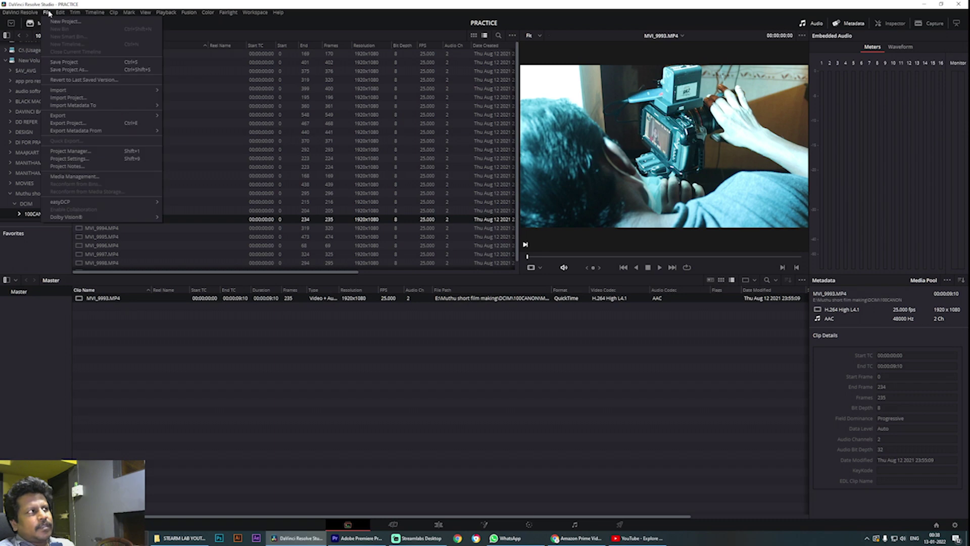
click(108, 160)
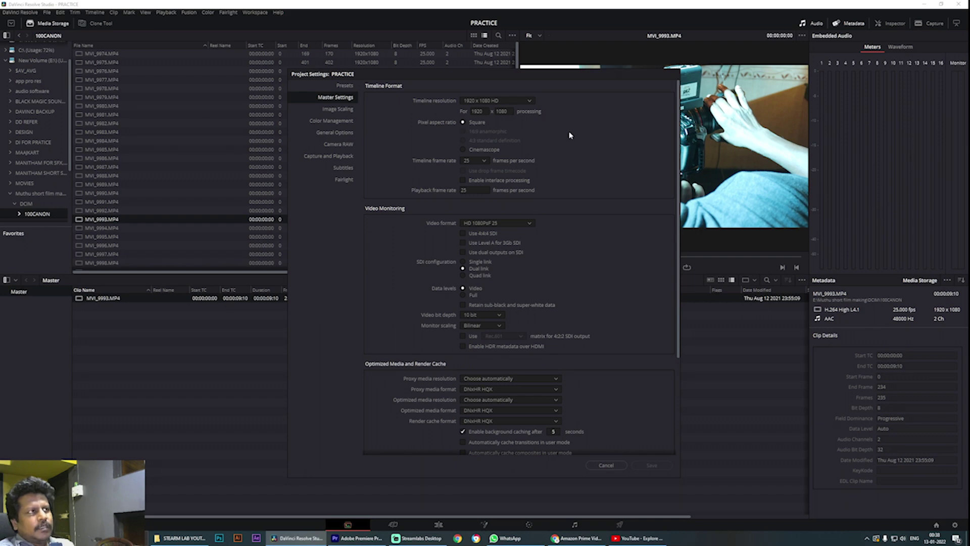
click(528, 102)
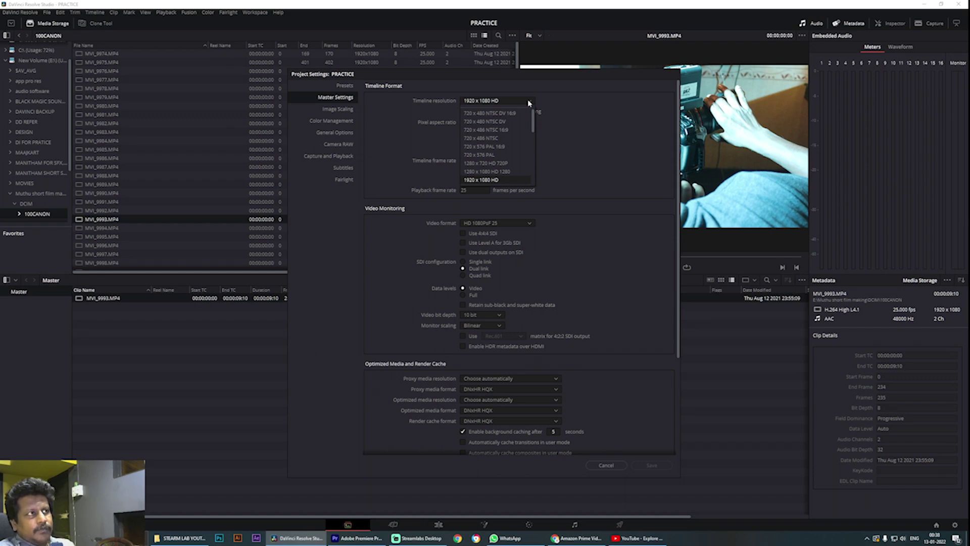
scroll(526, 178, down, 1)
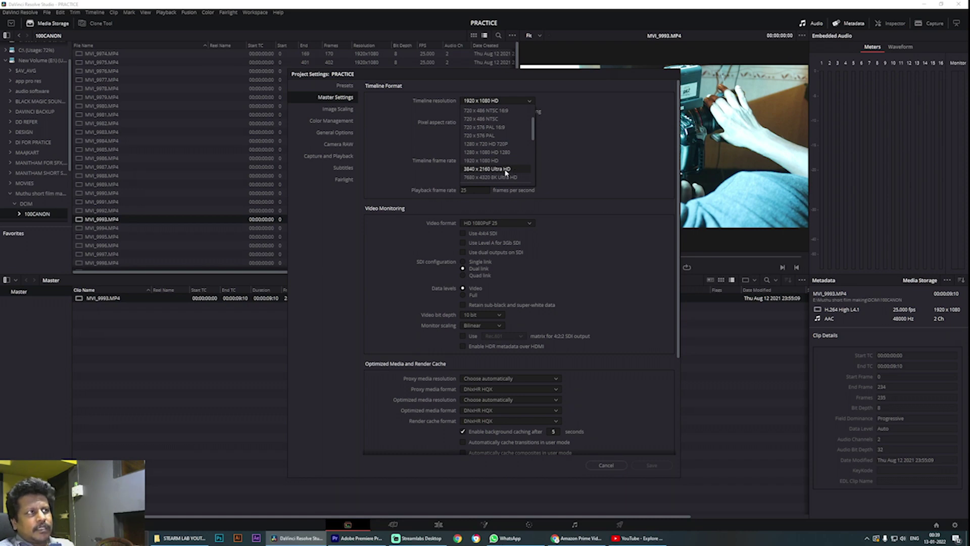
scroll(504, 170, down, 5)
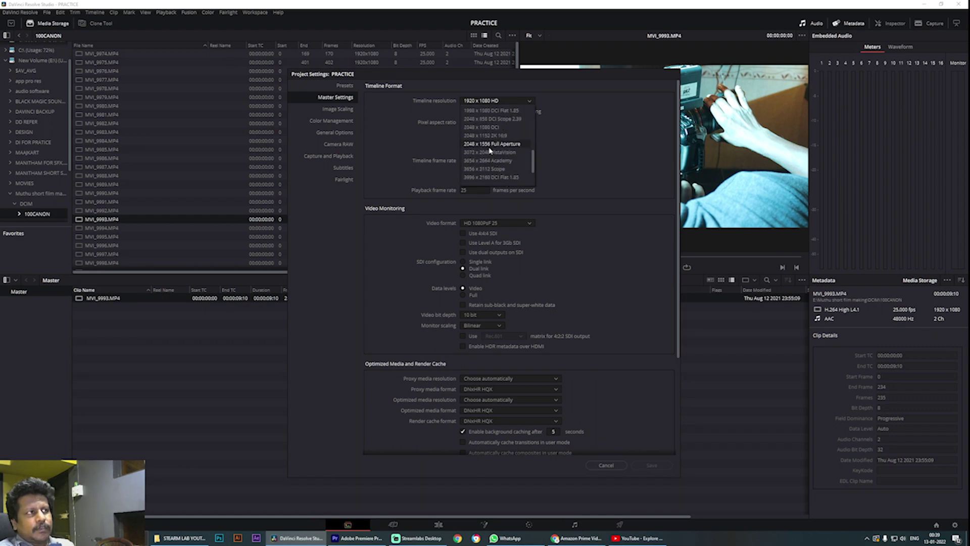
scroll(516, 163, up, 2)
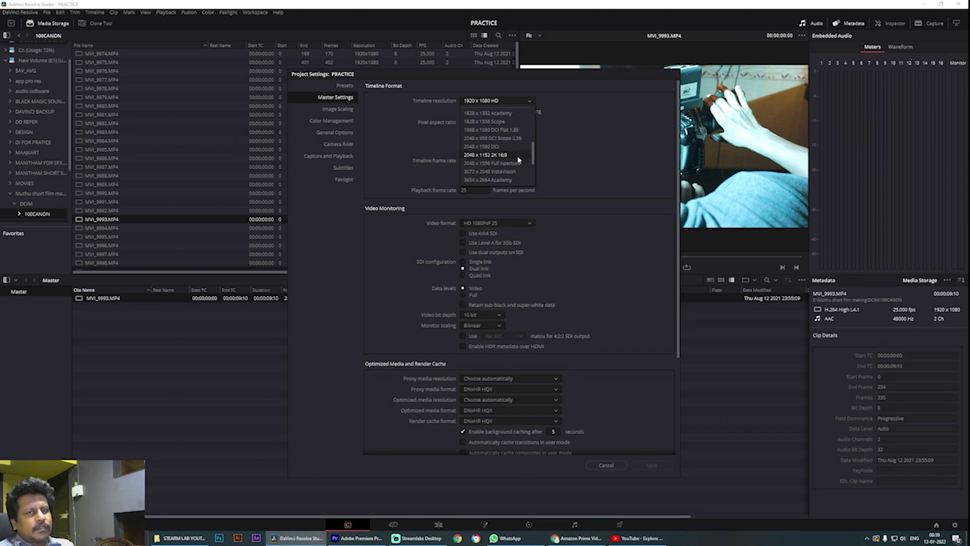
click(610, 150)
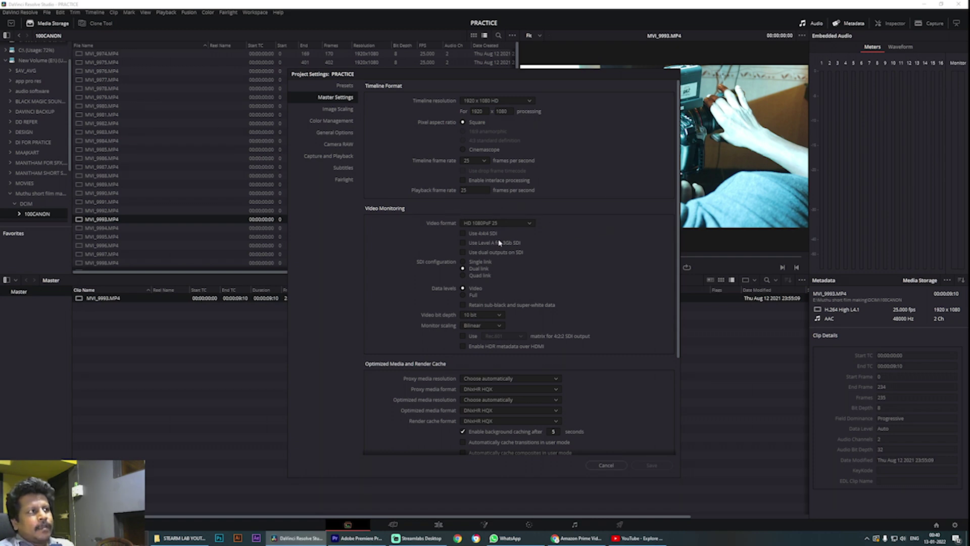
- Review the video monitoring, optimized media, working folder and frame interpolation settings, including the video bit depth choices
scroll(554, 266, down, 2)
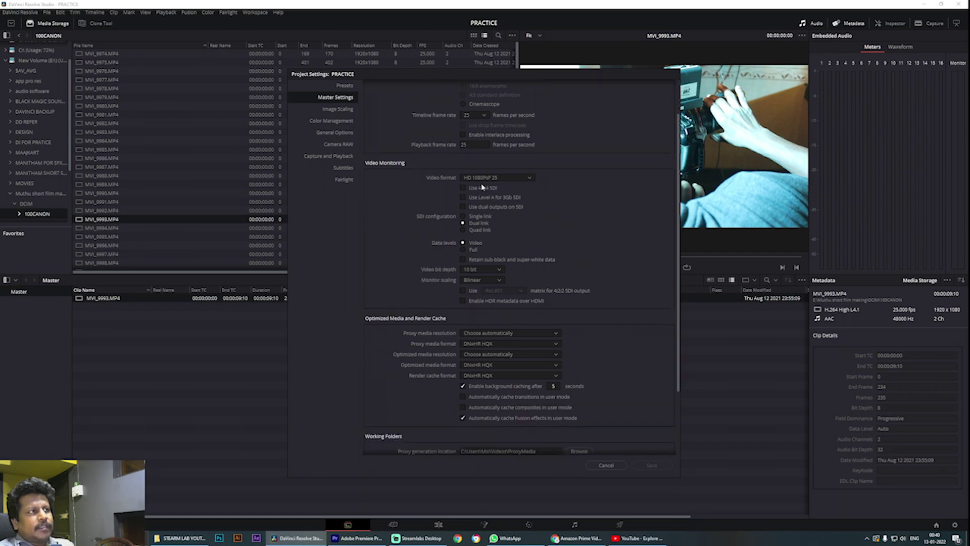
scroll(502, 249, down, 1)
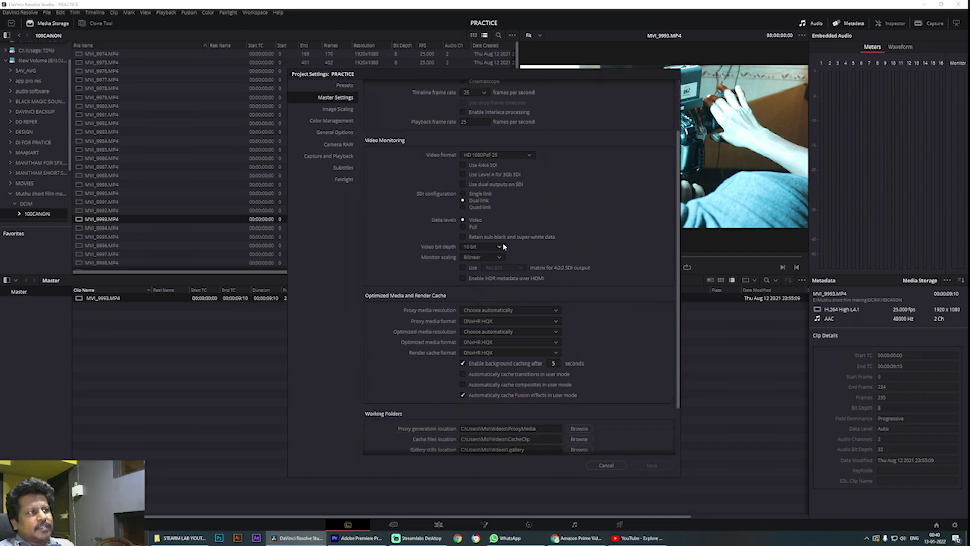
scroll(508, 241, down, 1)
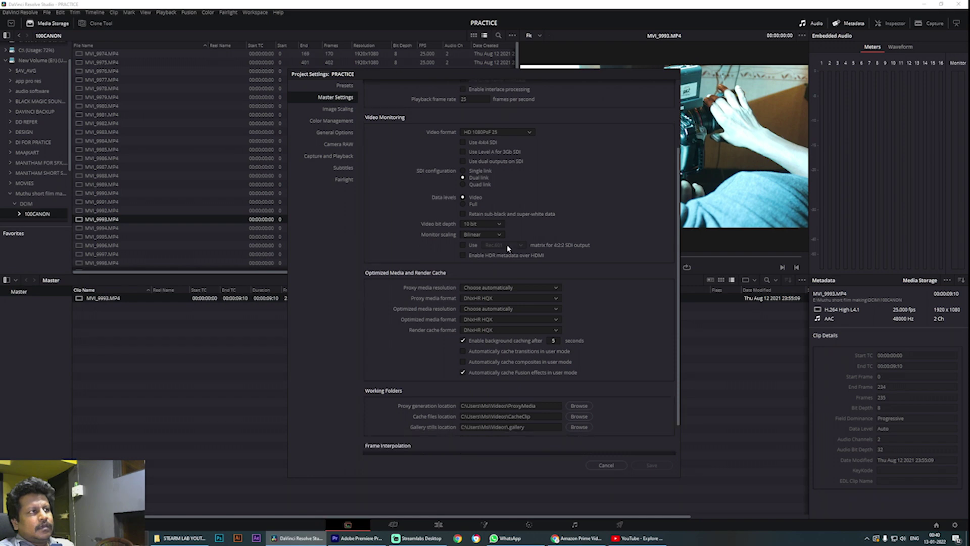
scroll(583, 258, down, 1)
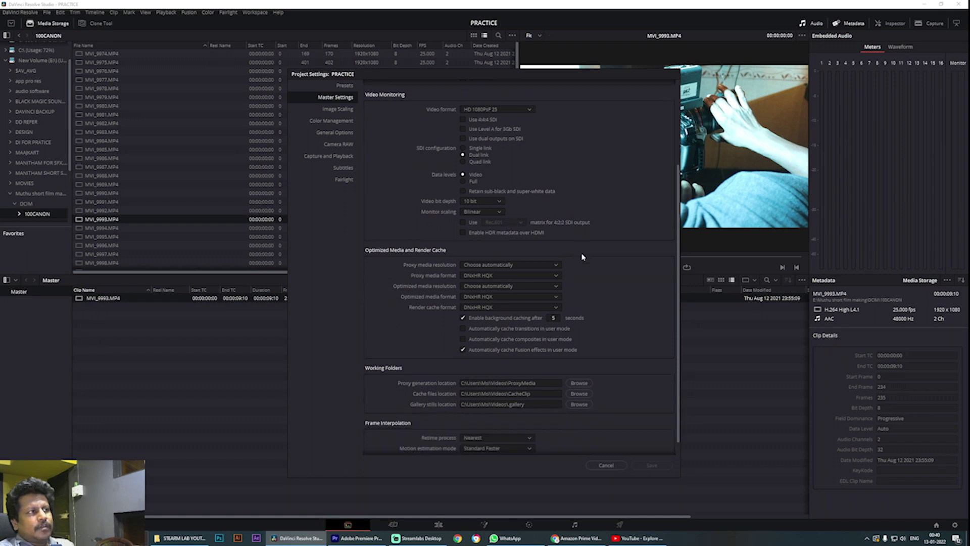
click(499, 202)
click(508, 202)
- Review the Image Scaling settings and the color science and timeline color space choices under Color Management
click(343, 111)
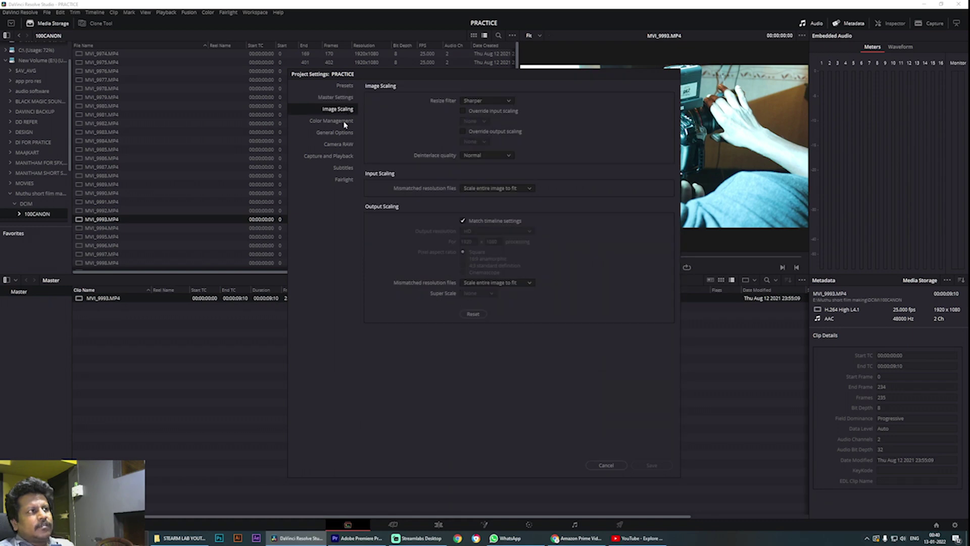
click(342, 122)
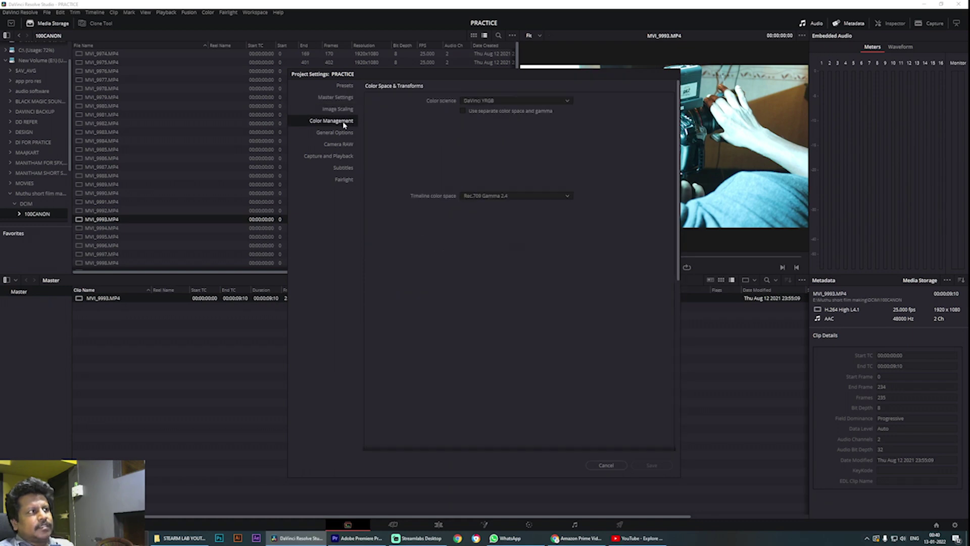
click(568, 101)
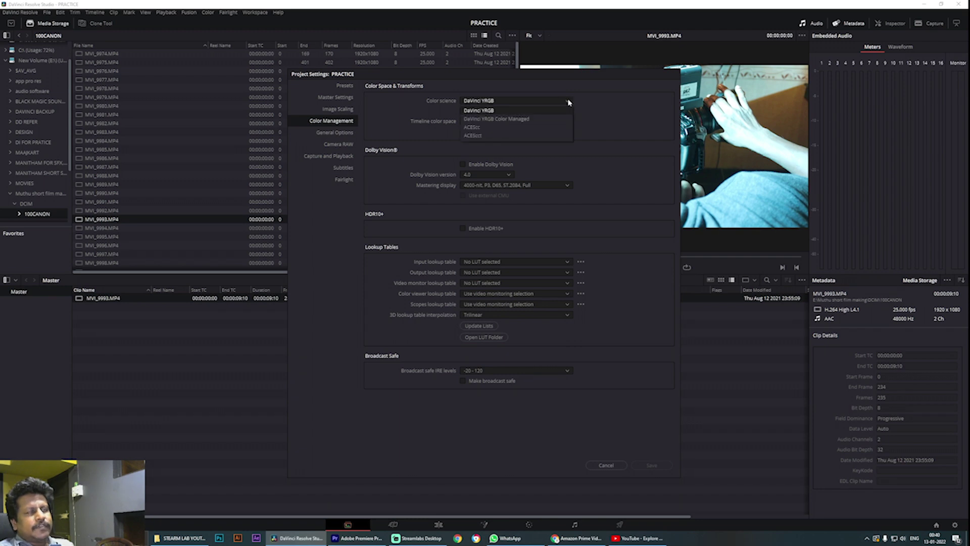
click(568, 101)
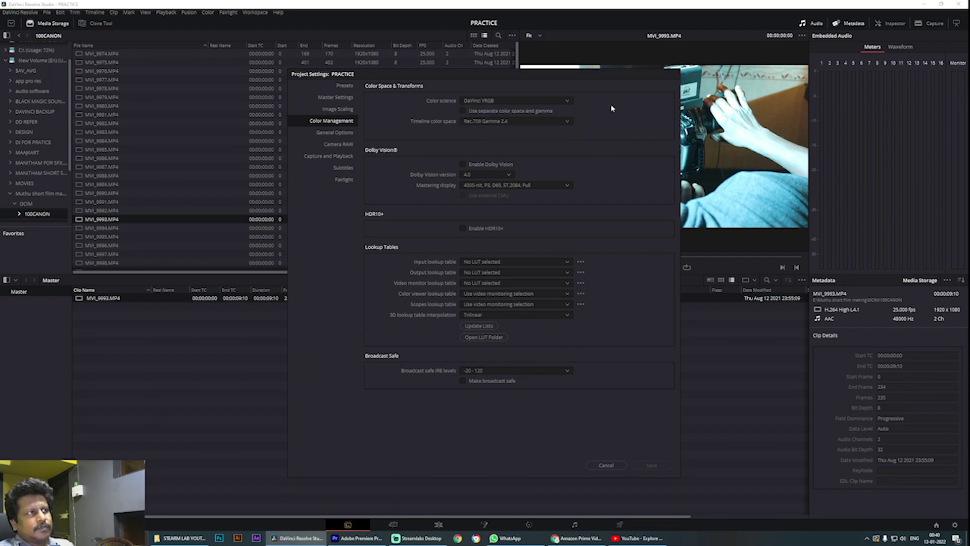
click(567, 122)
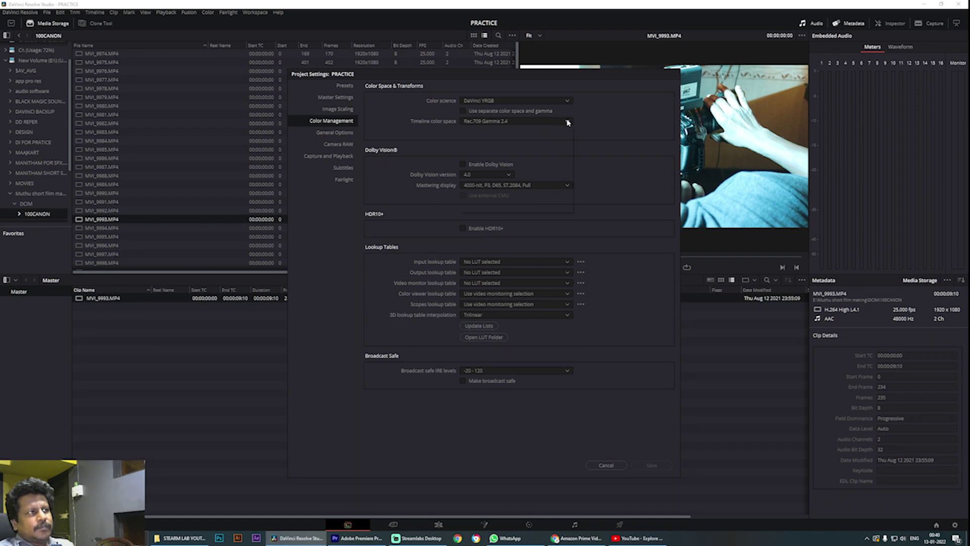
click(607, 122)
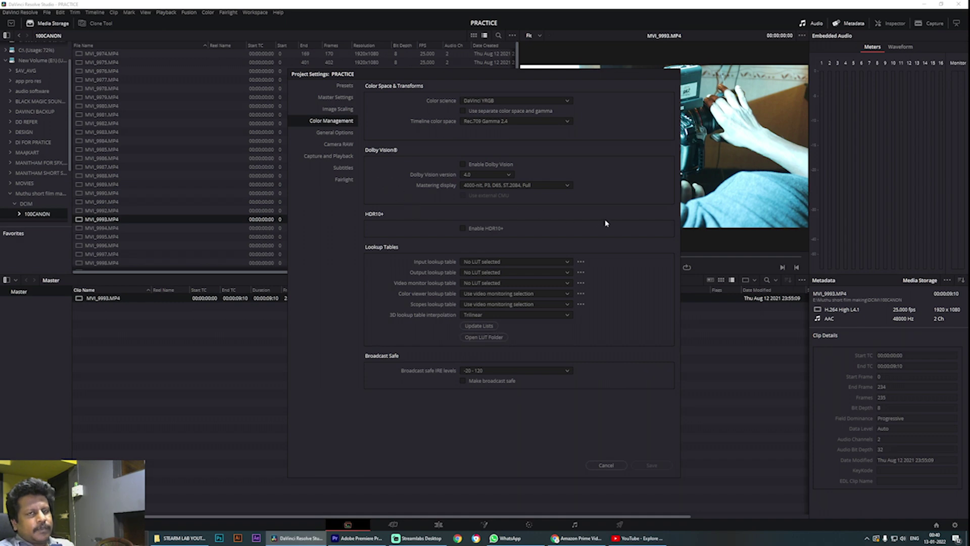
- Look over the General Options, Camera RAW, Subtitles, Fairlight and Presets settings, then leave the project settings without saving
click(335, 133)
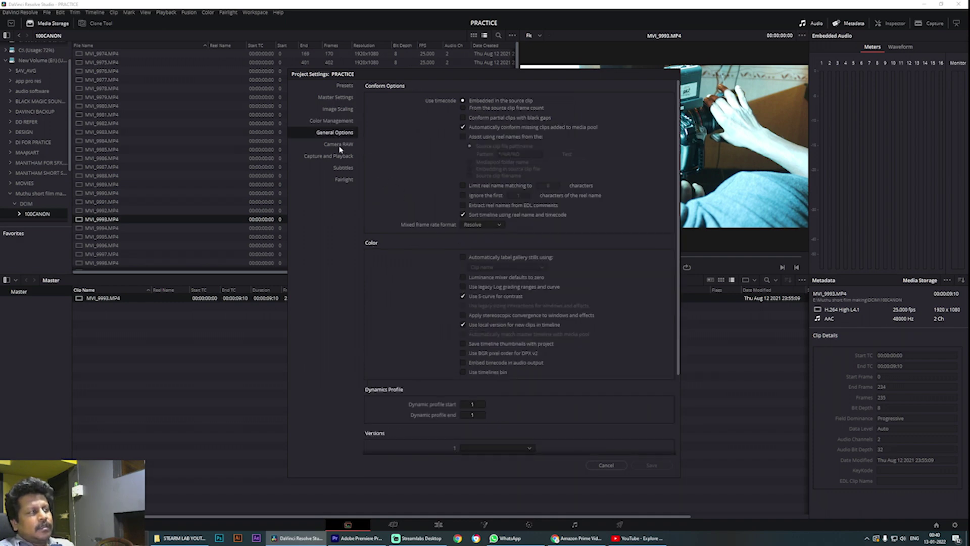
click(340, 147)
click(337, 168)
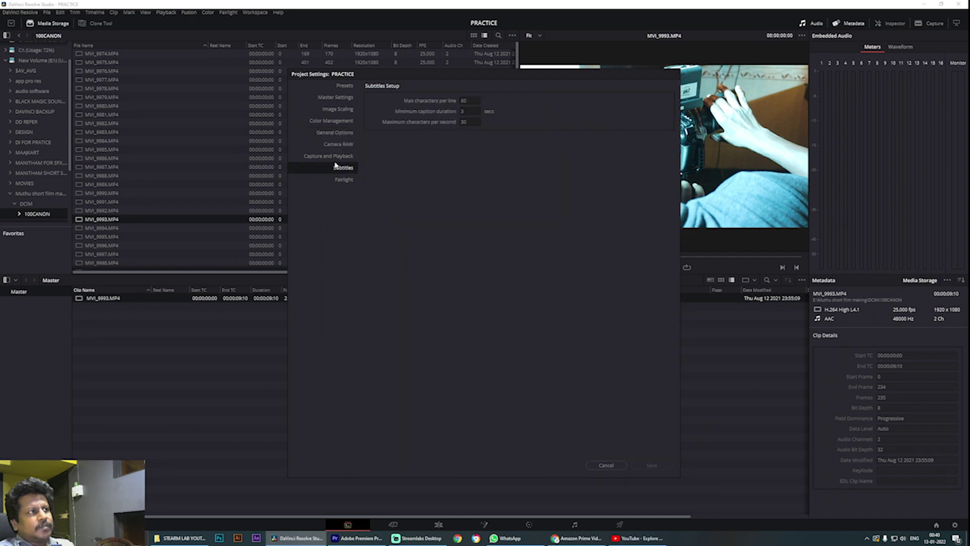
click(343, 180)
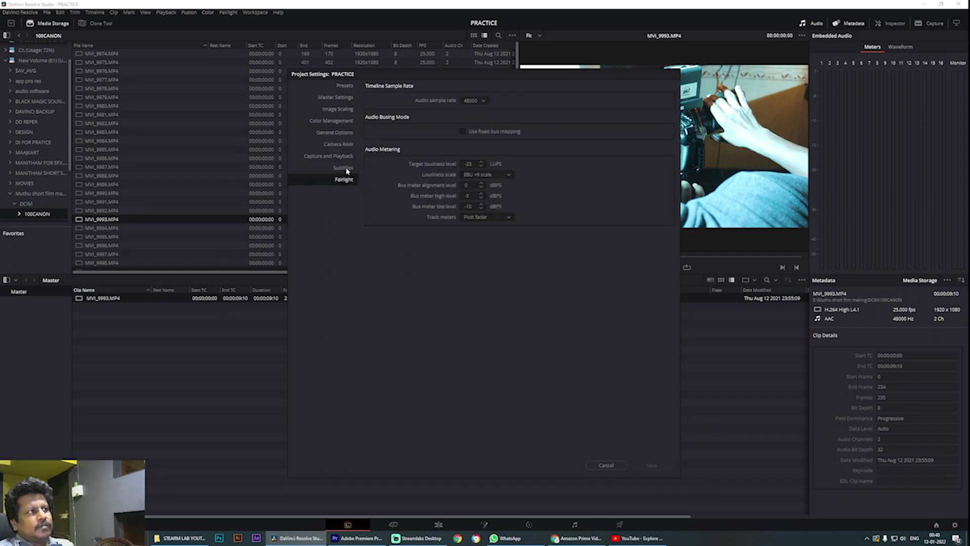
click(346, 170)
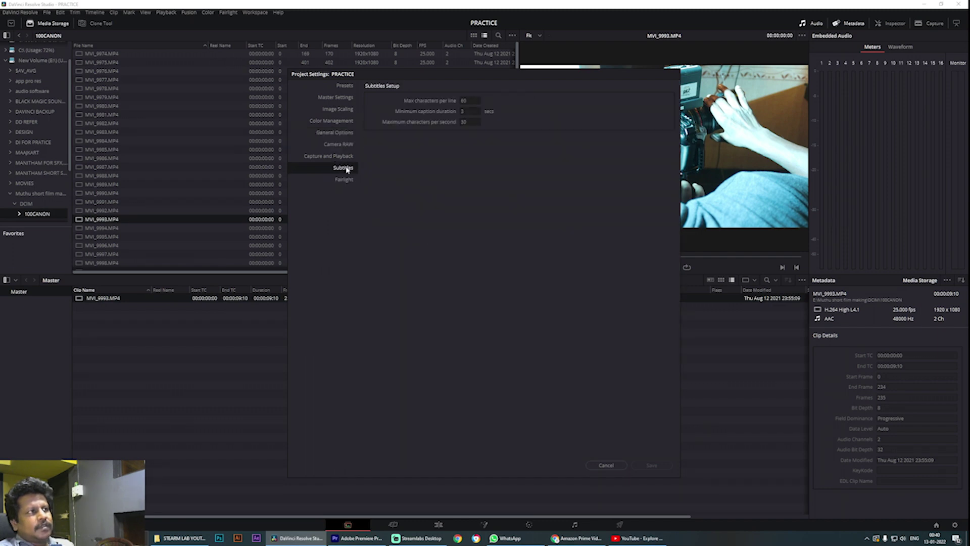
click(344, 87)
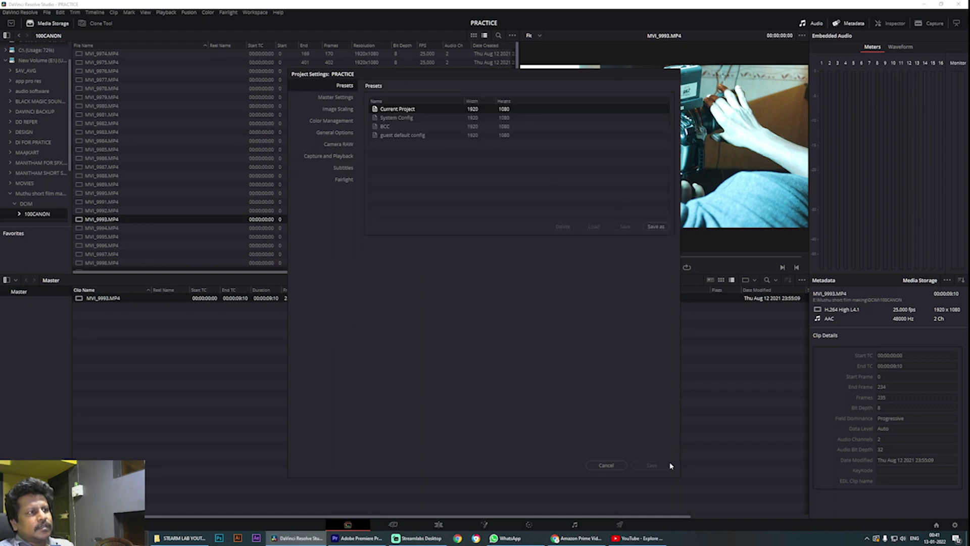
click(606, 465)
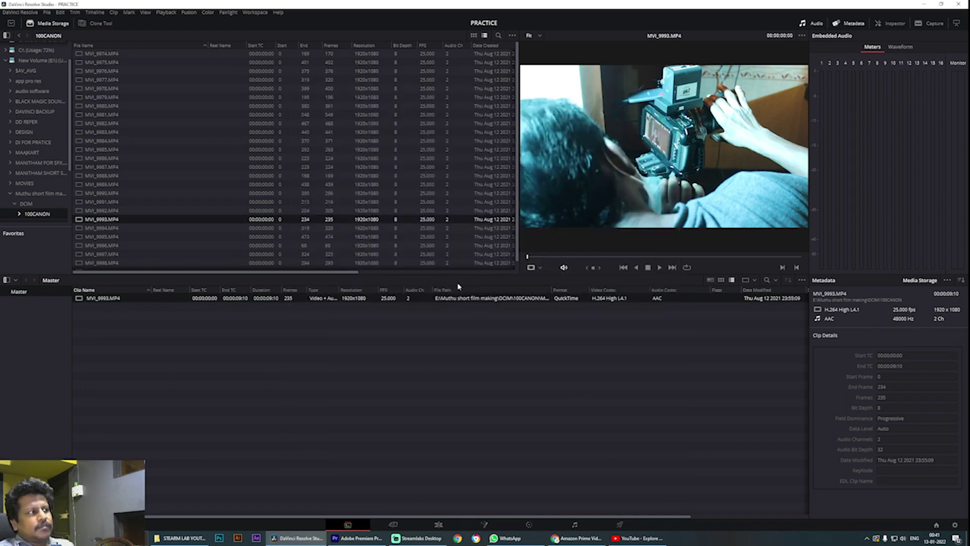
- Preview several 100CANON clips, including MVI_9989.MP4 and MVI_9985.MP4, and add MVI_9987.MP4 to the media pool
click(102, 185)
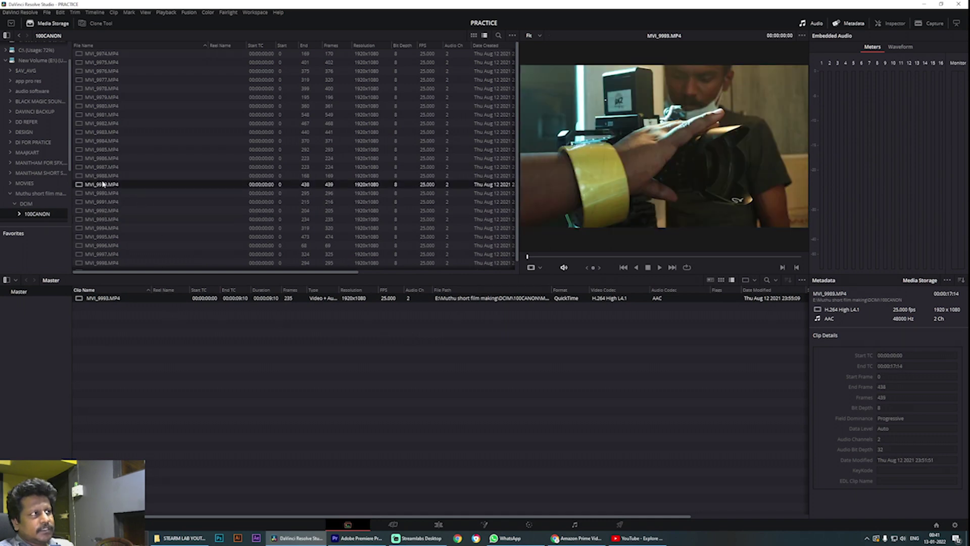
click(100, 150)
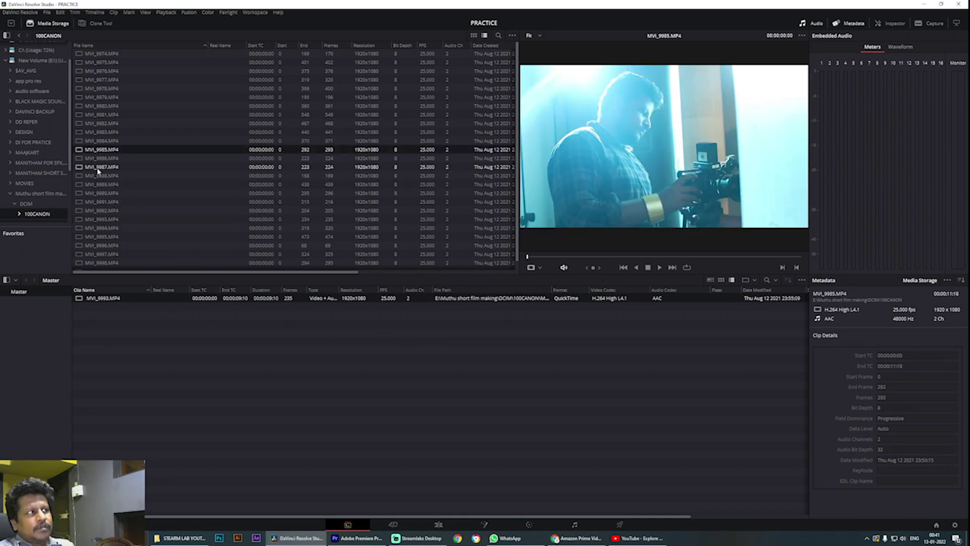
click(99, 175)
click(99, 167)
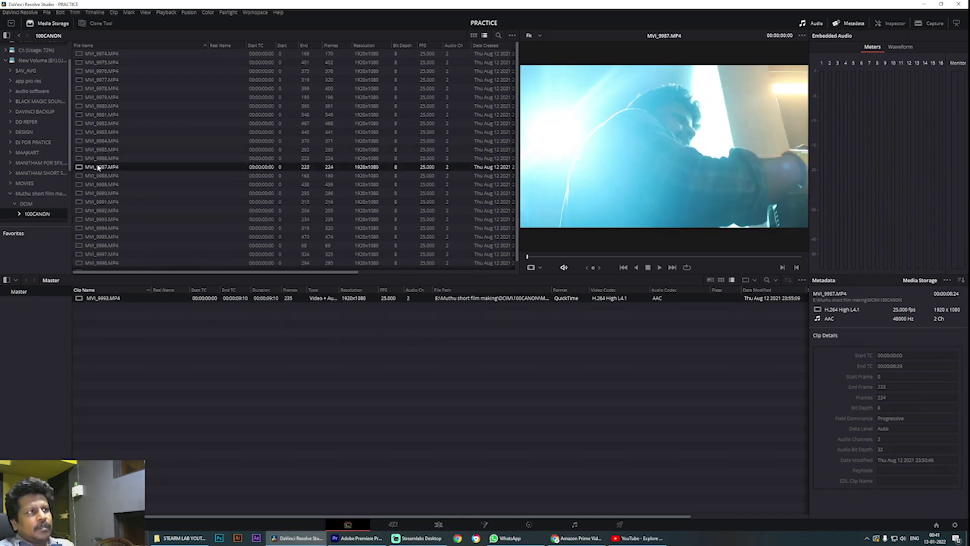
right_click(99, 168)
click(141, 171)
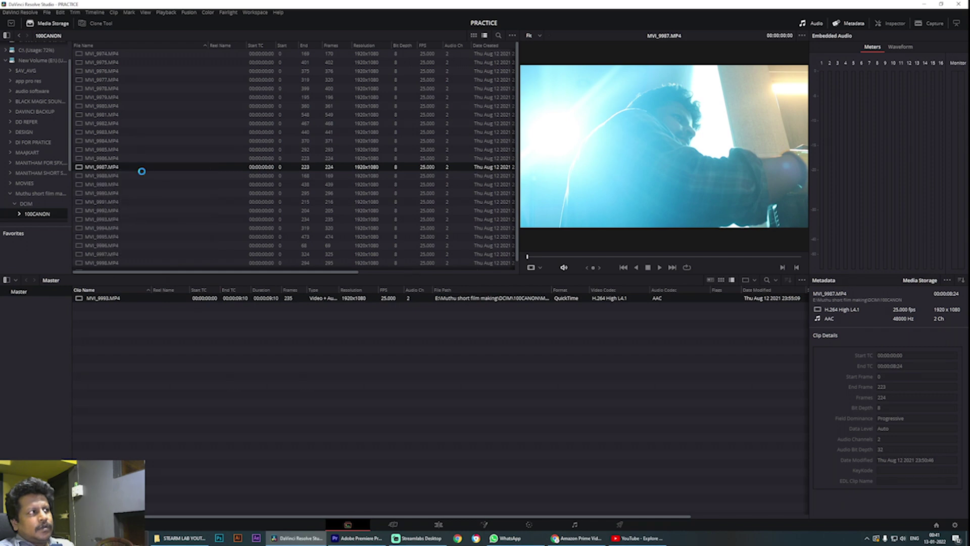
- Preview MVI_9985.MP4 and MVI_9993.MP4, add MVI_9991.MP4 to the media pool, and clear the clip selection there
right_click(101, 150)
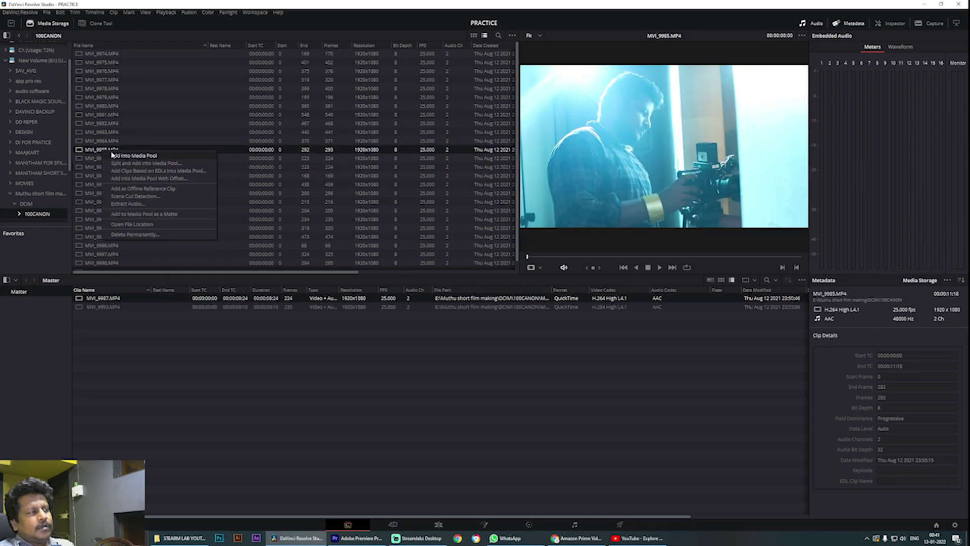
click(89, 205)
click(99, 220)
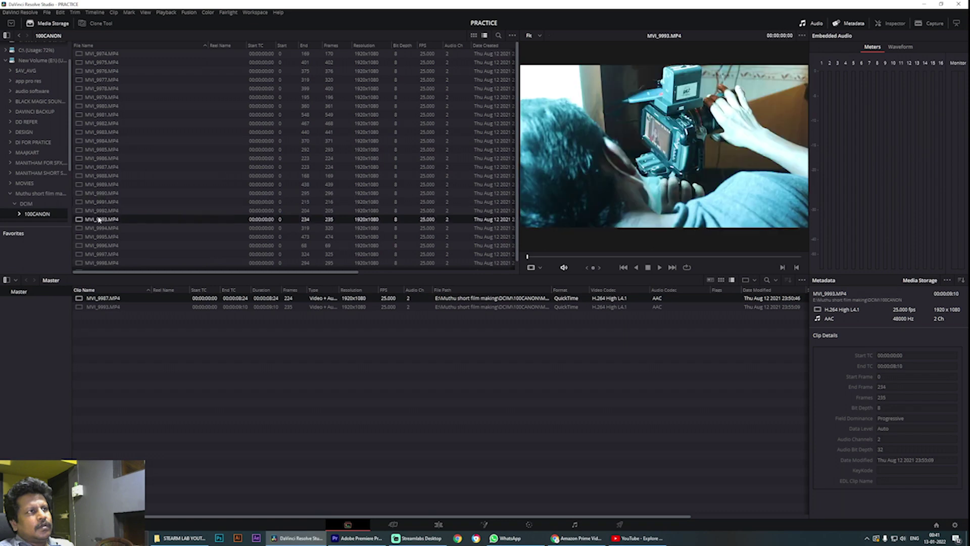
click(101, 202)
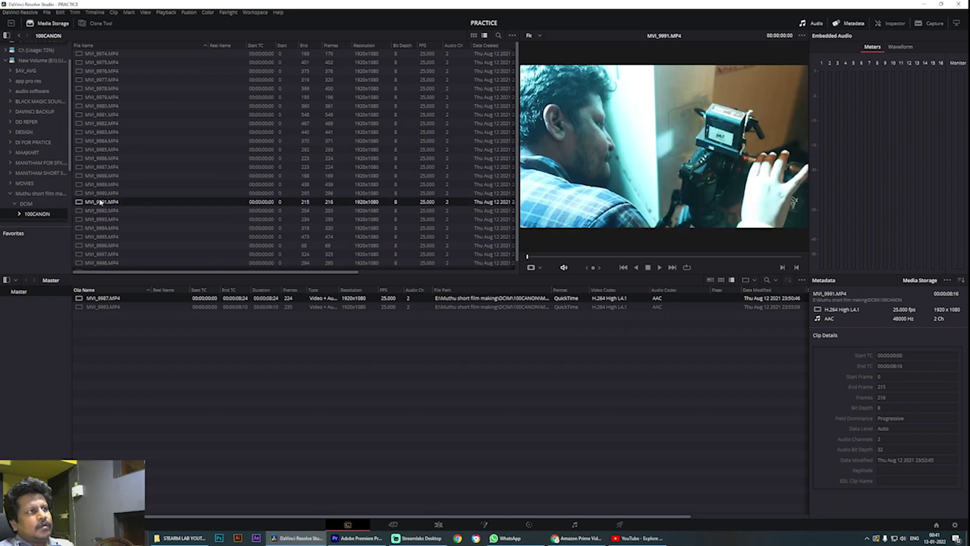
right_click(100, 202)
click(121, 209)
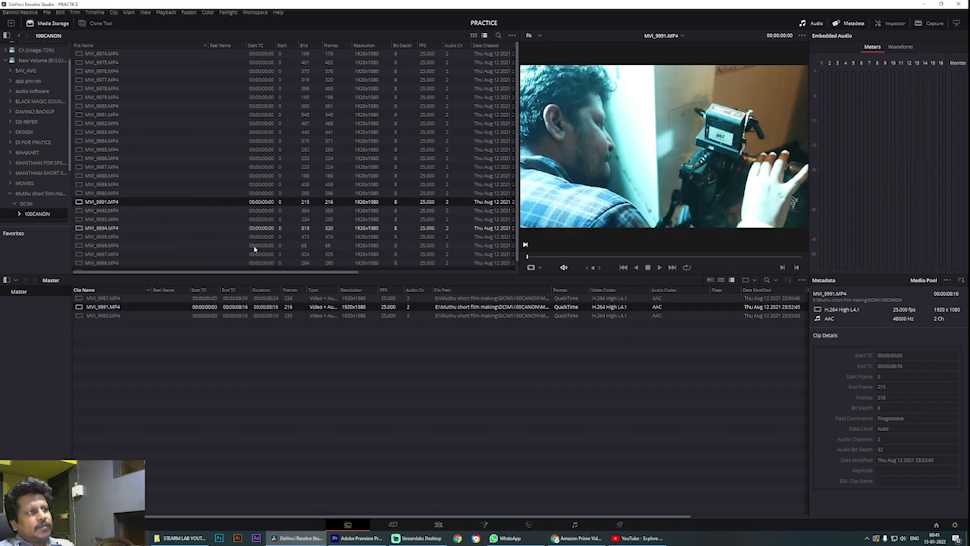
click(363, 350)
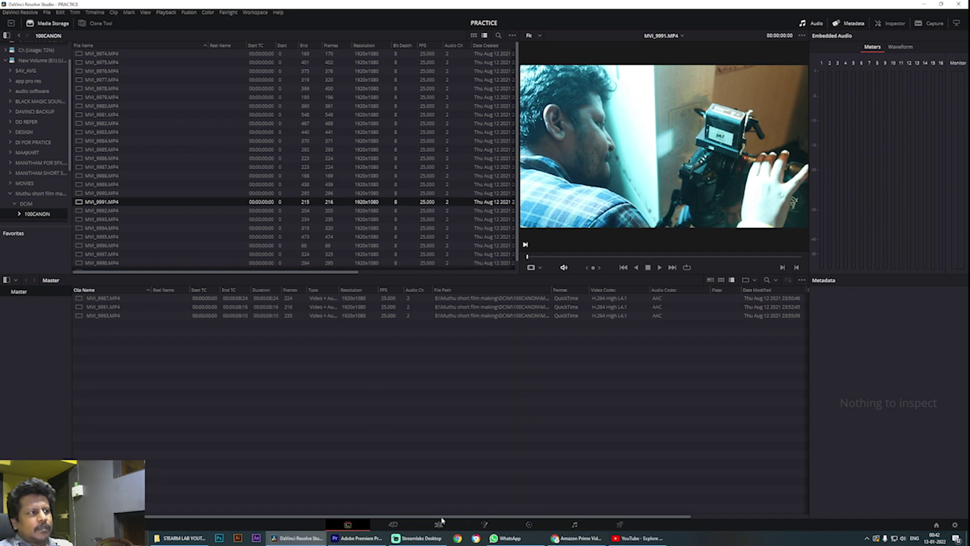
- On the Cut page, trim the end of MVI_9991.MP4 to about 00:00:03:08 and place the trimmed clip in a new timeline
click(394, 525)
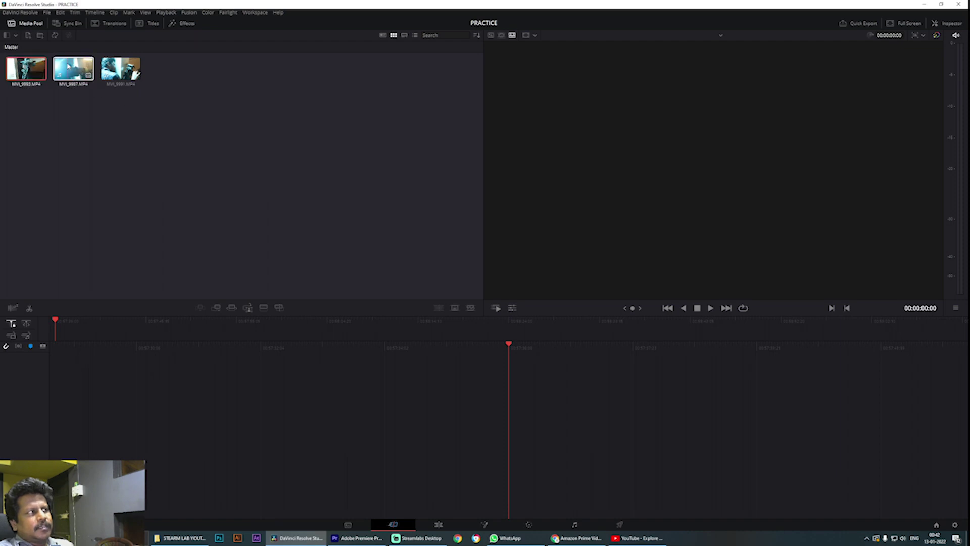
click(117, 67)
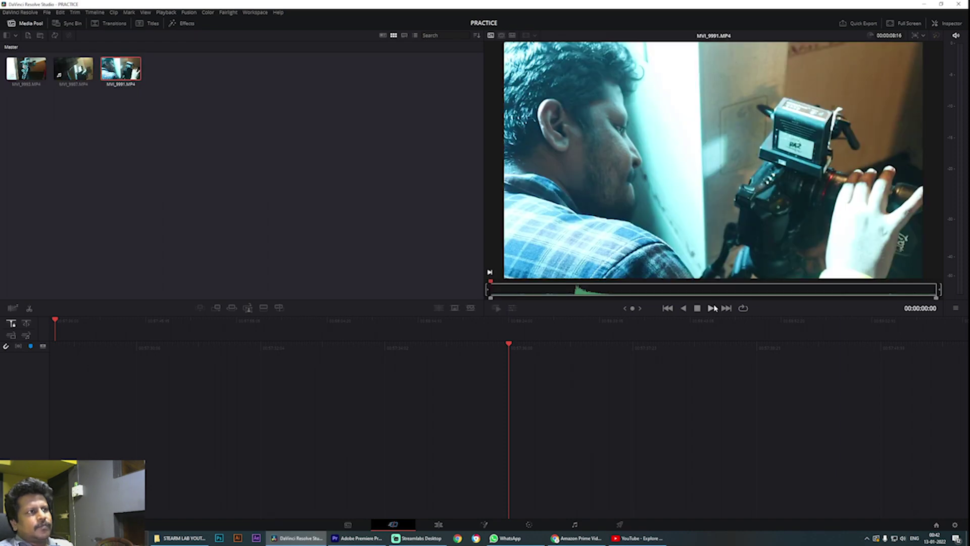
mouse_move(488, 290)
mouse_down()
mouse_move(641, 290)
mouse_move(488, 290)
mouse_up()
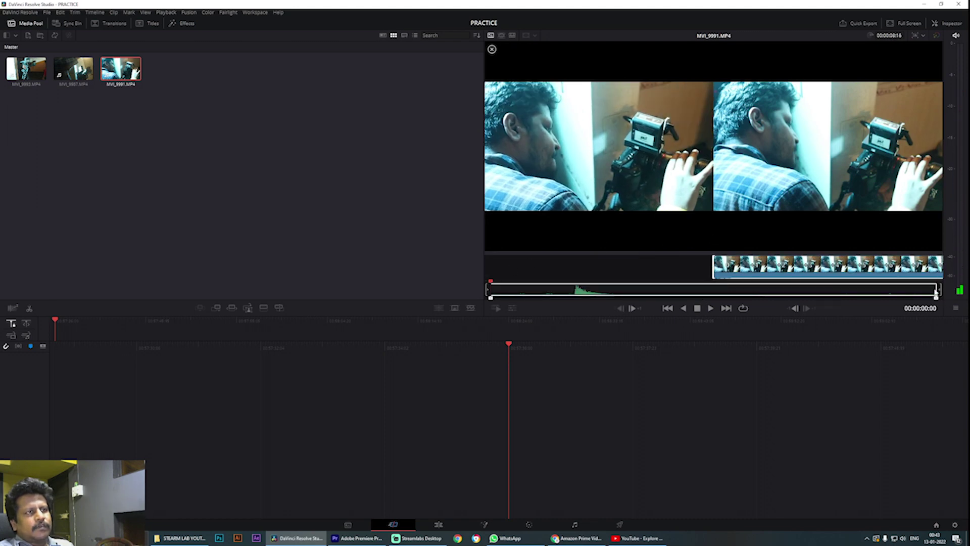
drag(932, 293, 659, 293)
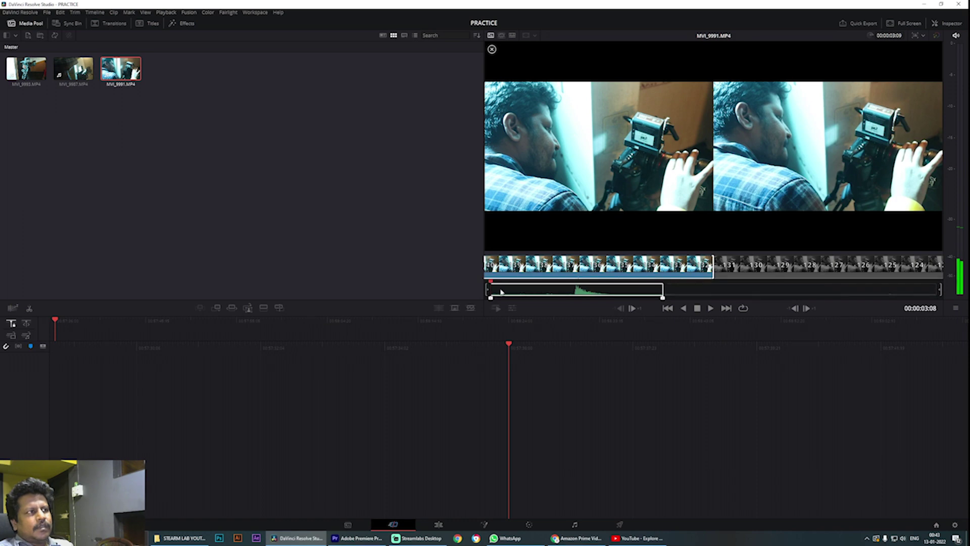
click(518, 291)
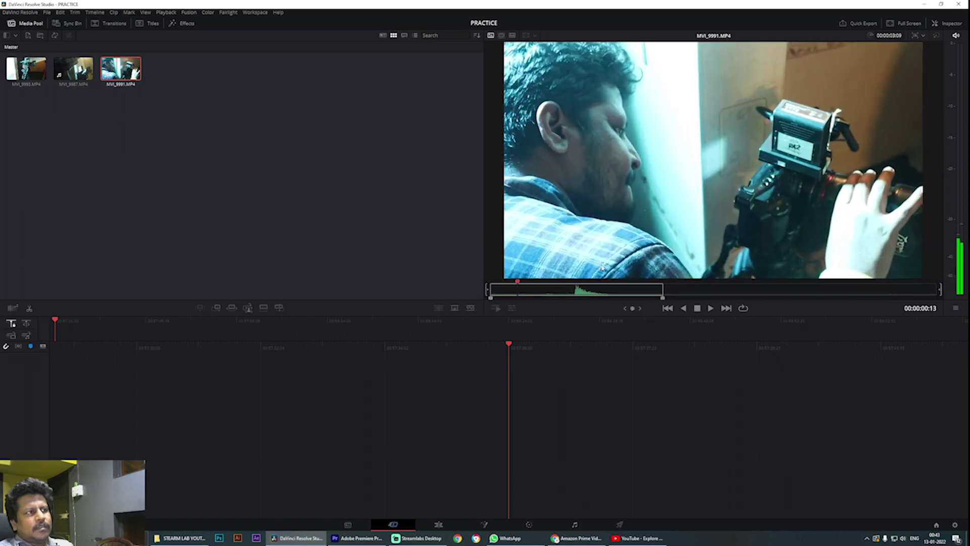
drag(602, 266, 509, 409)
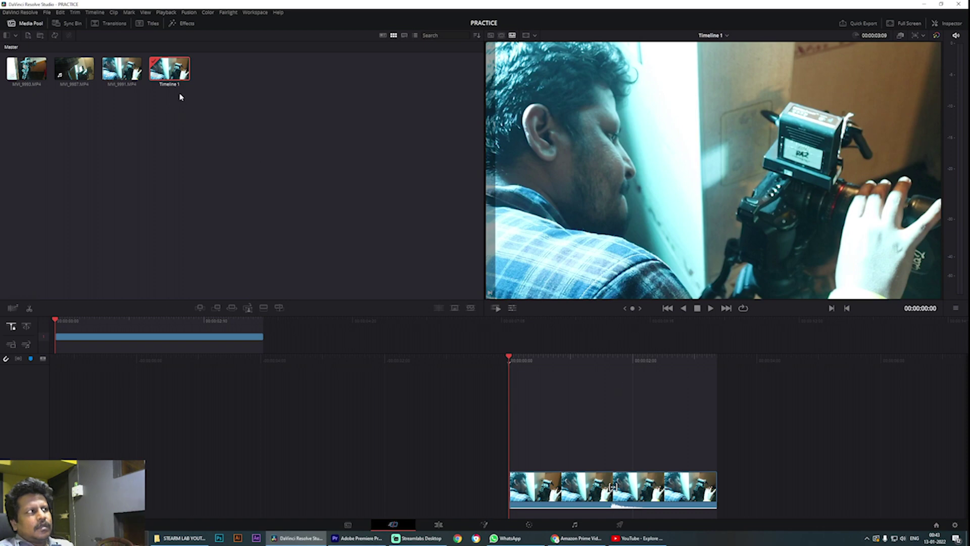
- Select MVI_9993.MP4, MVI_9987.MP4 and MVI_9991.MP4 in the media pool and append them after the first clip in Timeline 1
drag(209, 97, 212, 173)
click(201, 147)
click(116, 64)
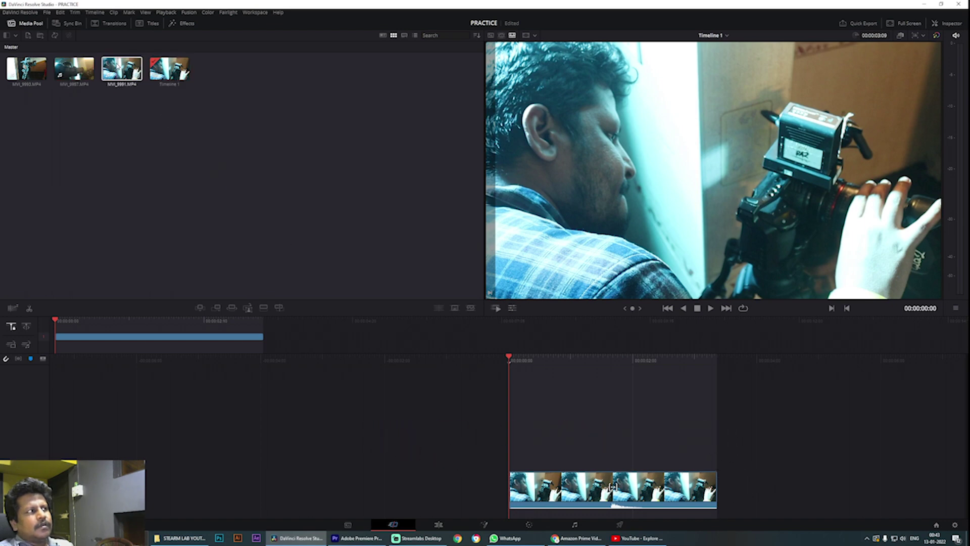
drag(108, 102, 12, 56)
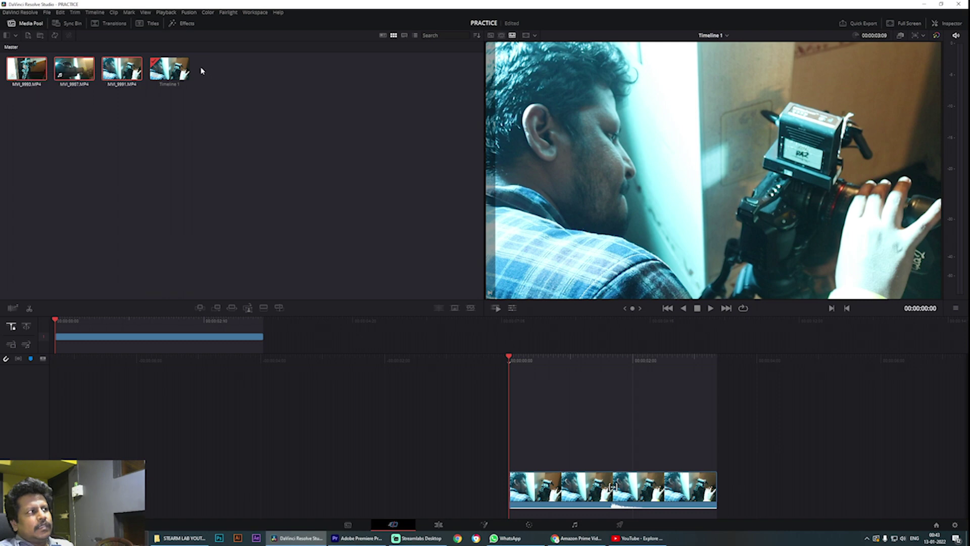
click(169, 78)
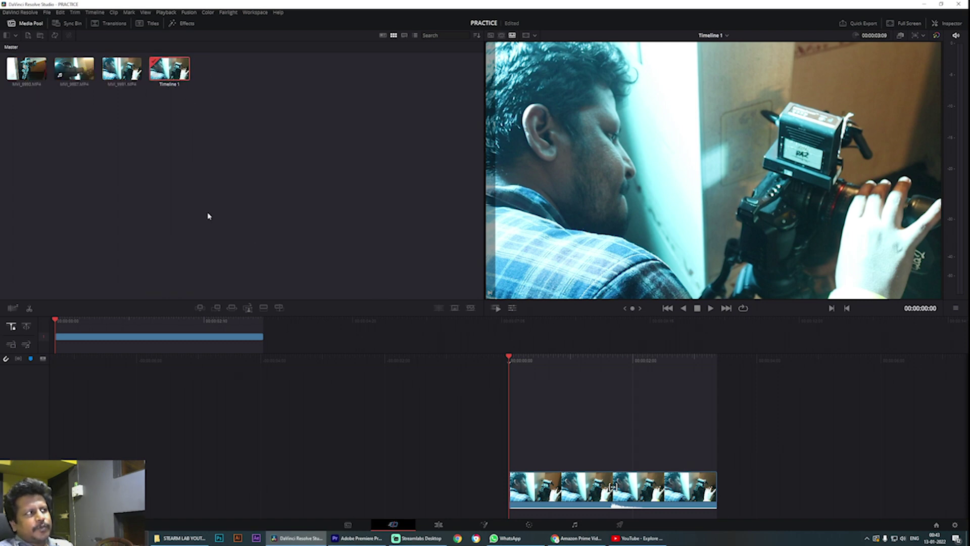
drag(120, 101, 744, 462)
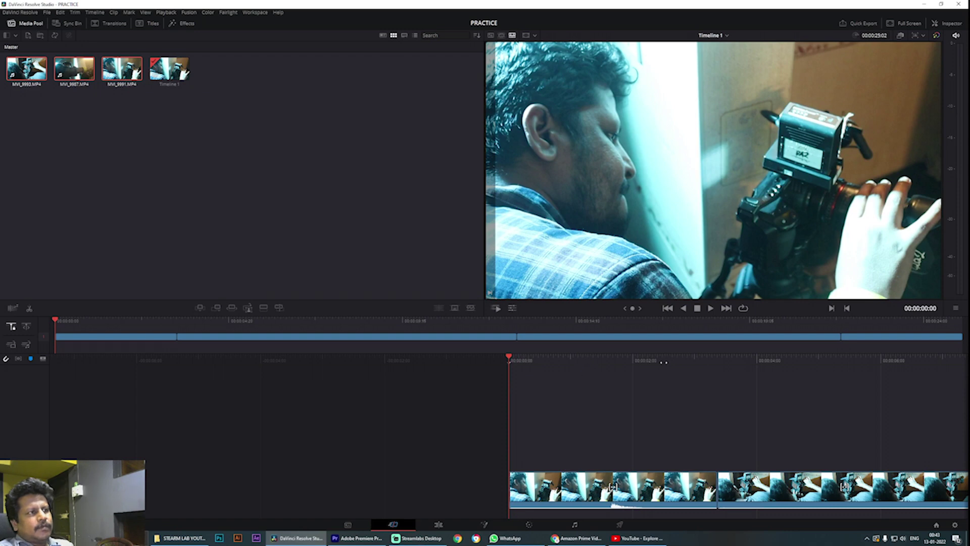
- Play Timeline 1 from its start and inspect how its clips are laid out on the Cut and Edit pages
click(714, 311)
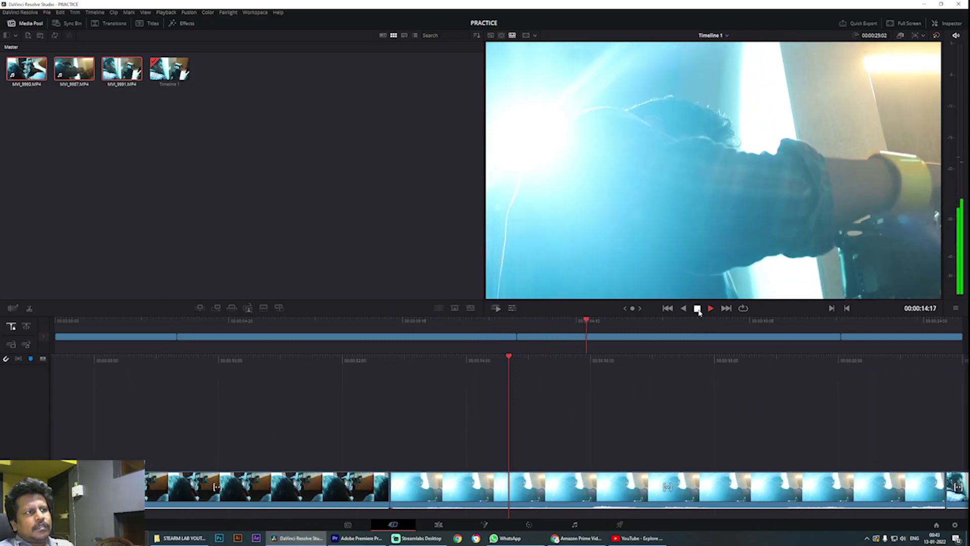
click(697, 309)
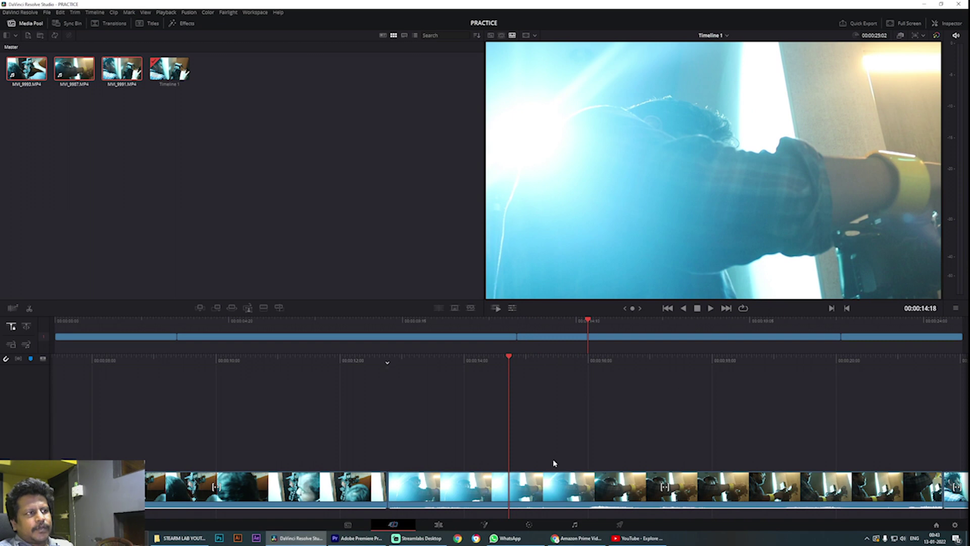
click(379, 482)
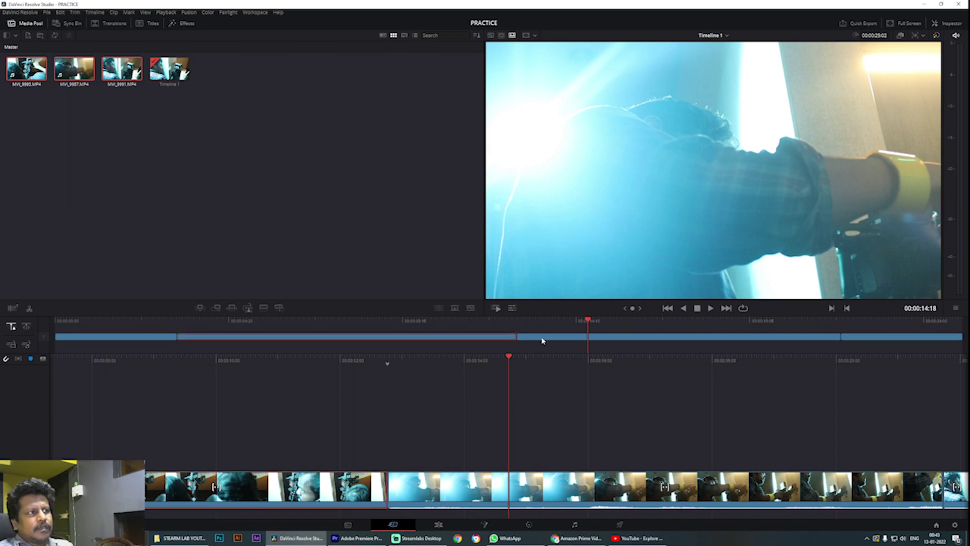
mouse_move(516, 337)
mouse_down()
mouse_move(399, 337)
mouse_move(516, 337)
mouse_up()
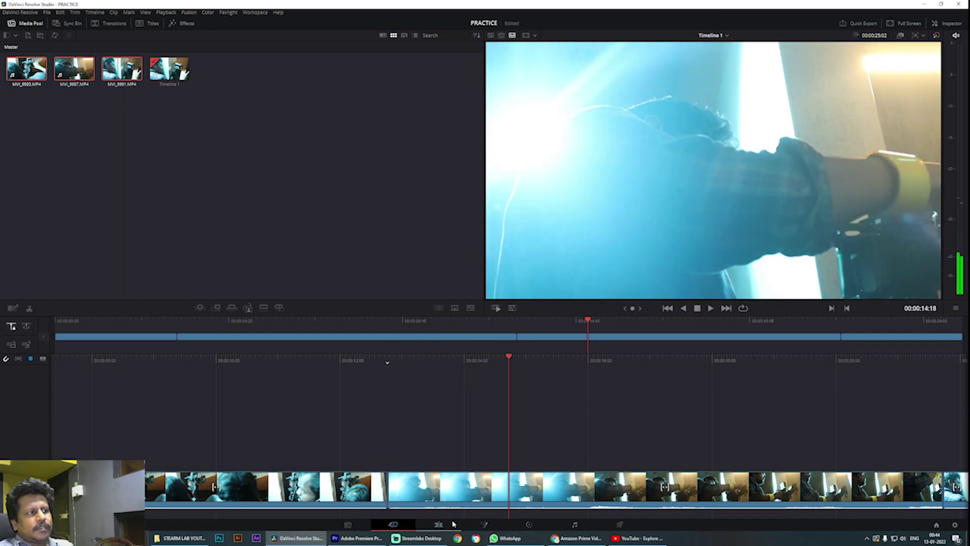
click(452, 525)
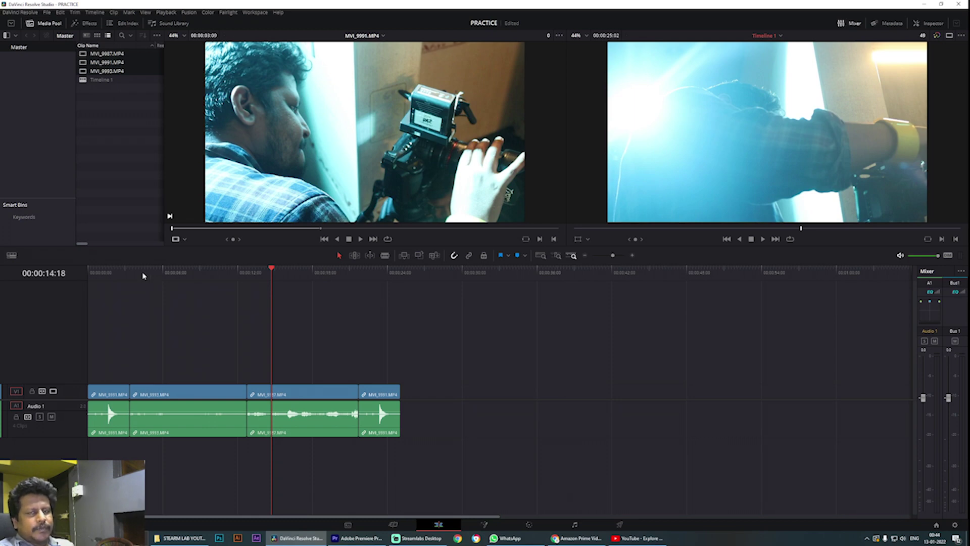
click(414, 527)
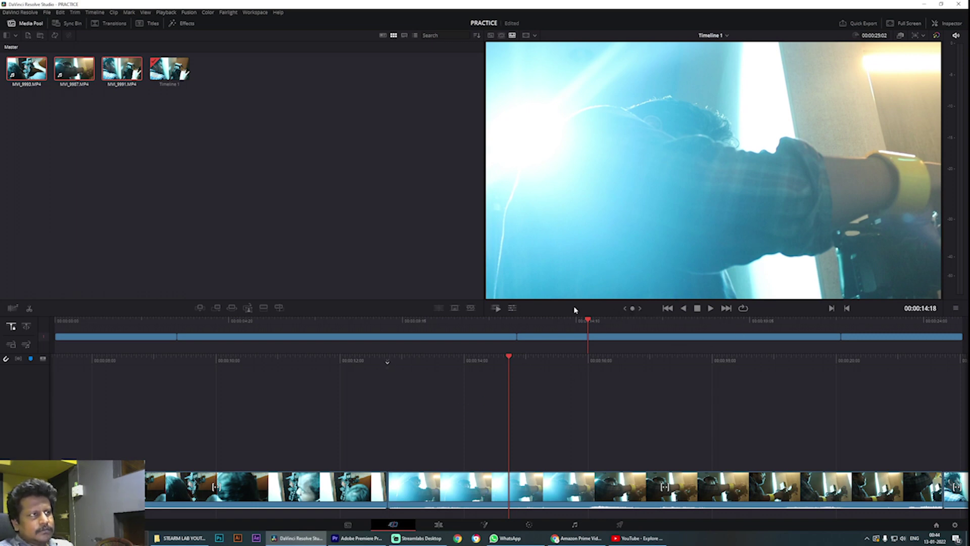
- Fast-review Timeline 1, mark in and out at 00:00:19:18, and move the playhead back to about 00:00:11:11
click(497, 308)
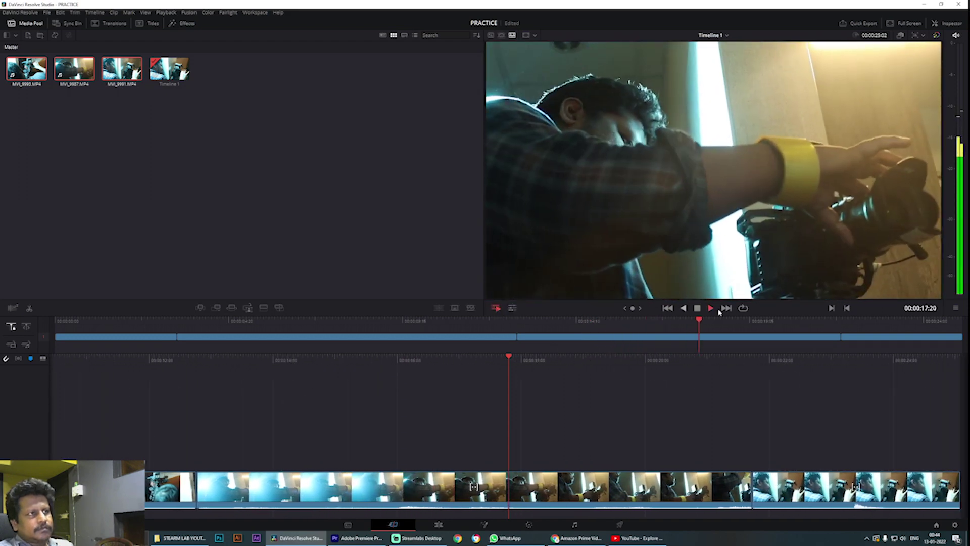
click(698, 308)
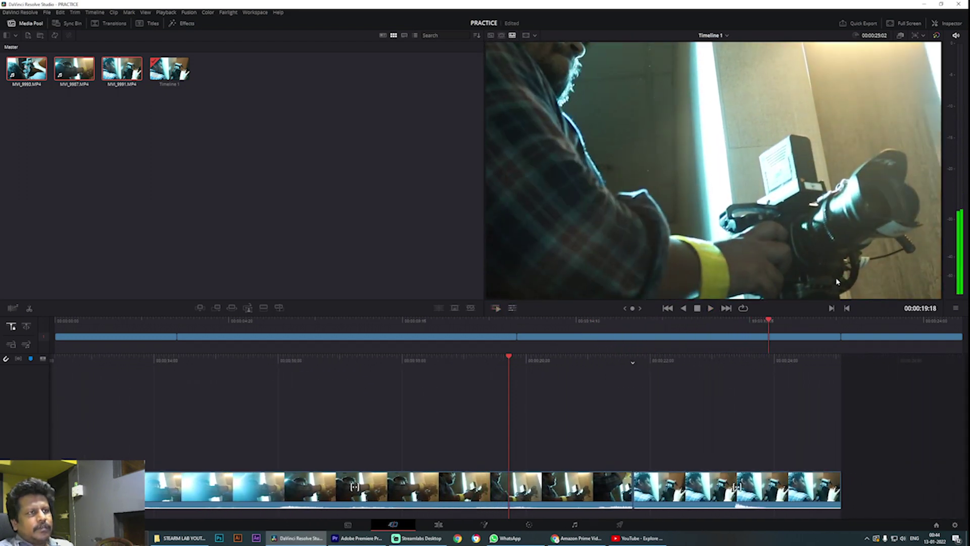
click(832, 308)
click(848, 308)
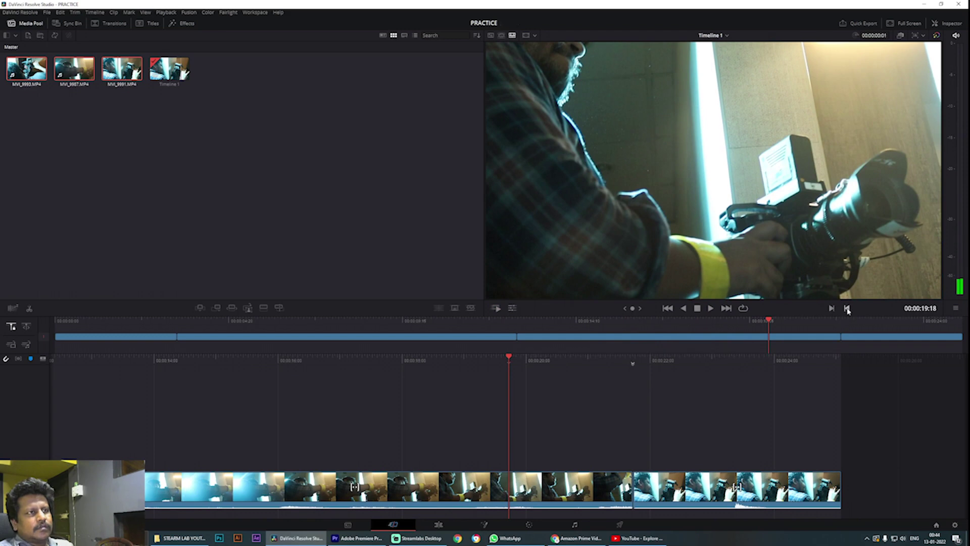
drag(423, 367, 936, 361)
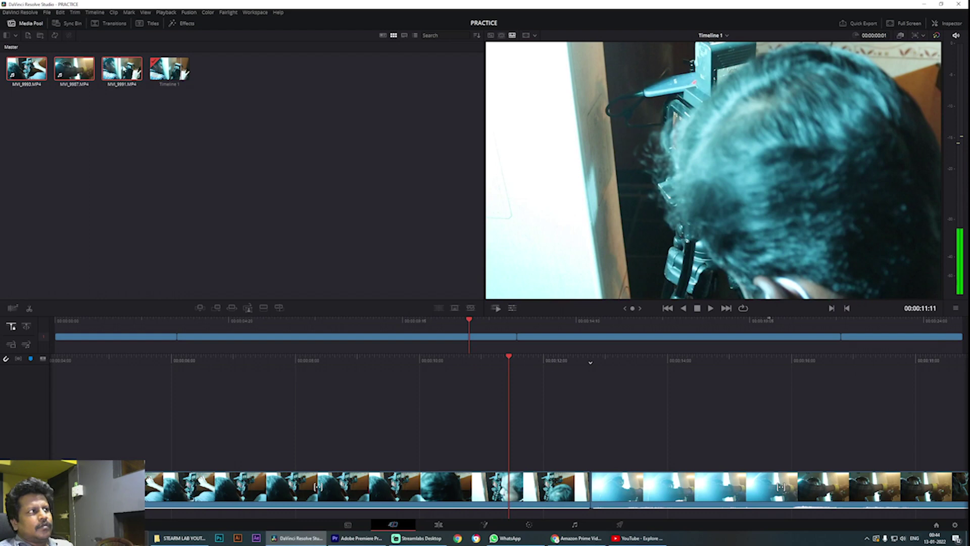
- Open MVI_9991.MP4 as the source and mark its range from about 00:00:02:12 to about 00:00:06:12
click(122, 68)
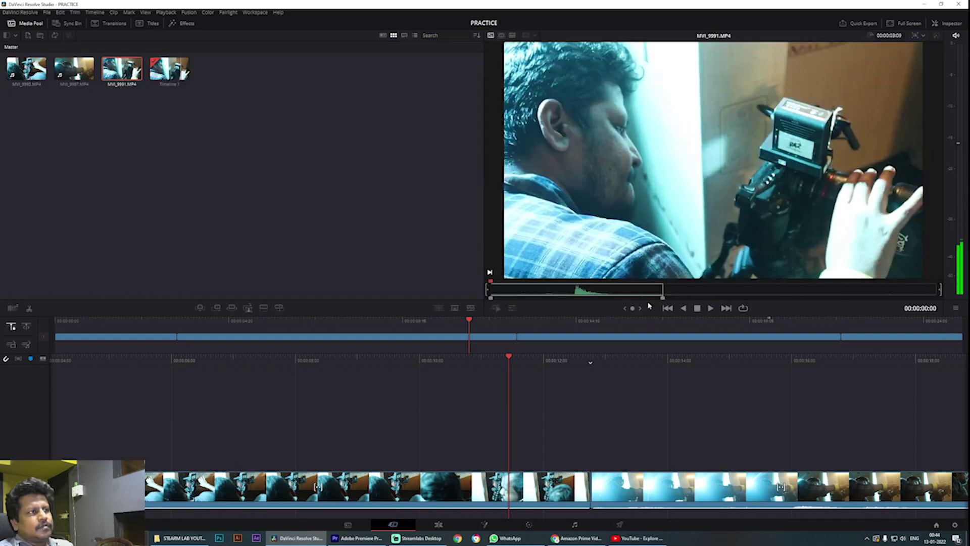
click(620, 294)
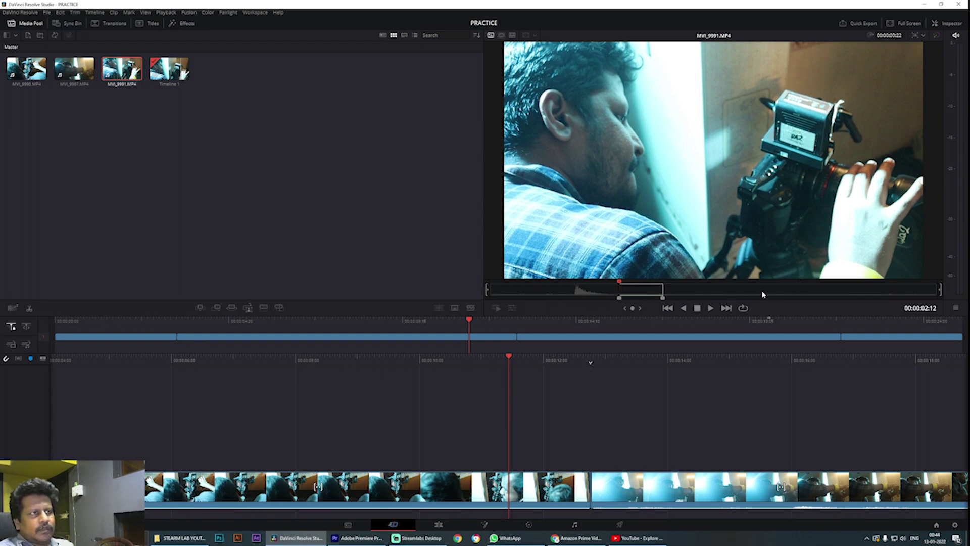
drag(688, 292, 827, 284)
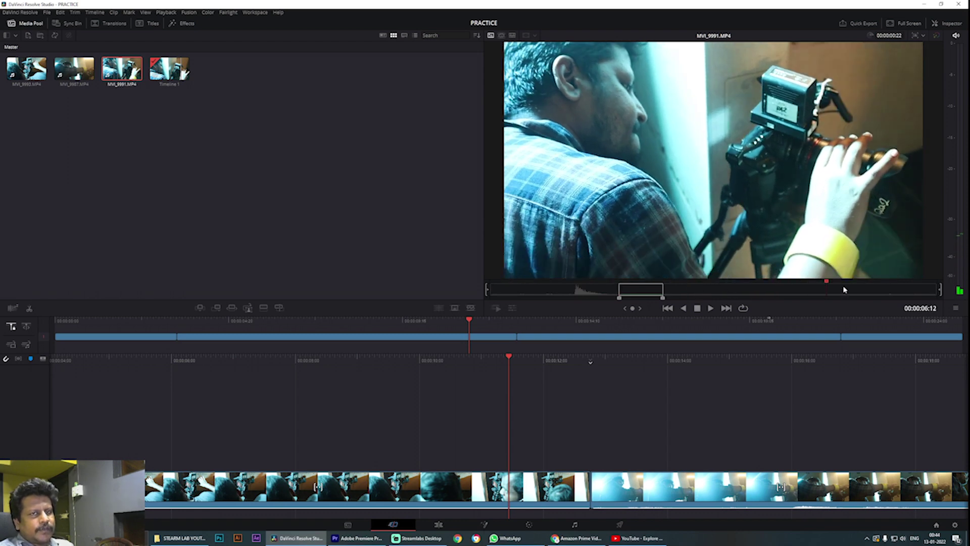
key(o)
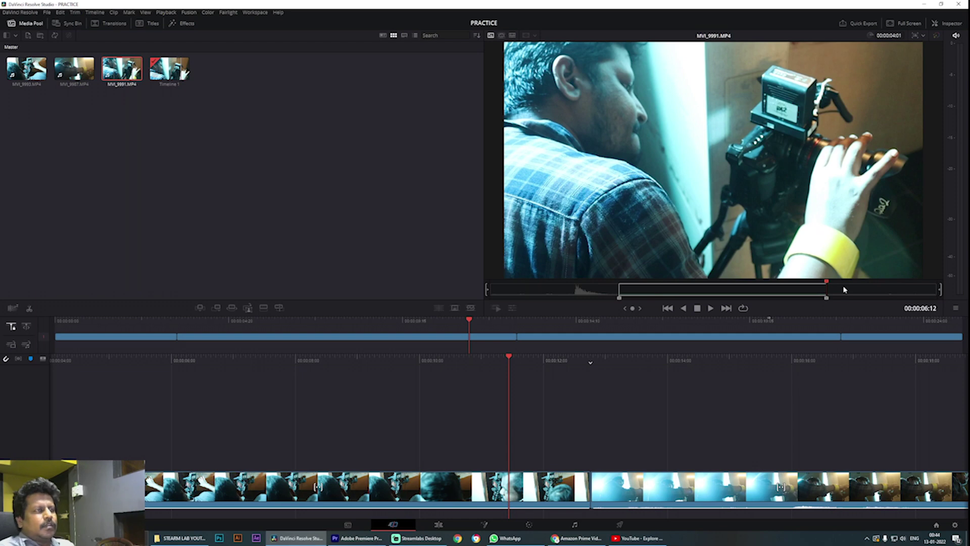
- Place the marked MVI_9991.MP4 range on a second track above the main clips, and delete it from there again
drag(617, 150, 540, 418)
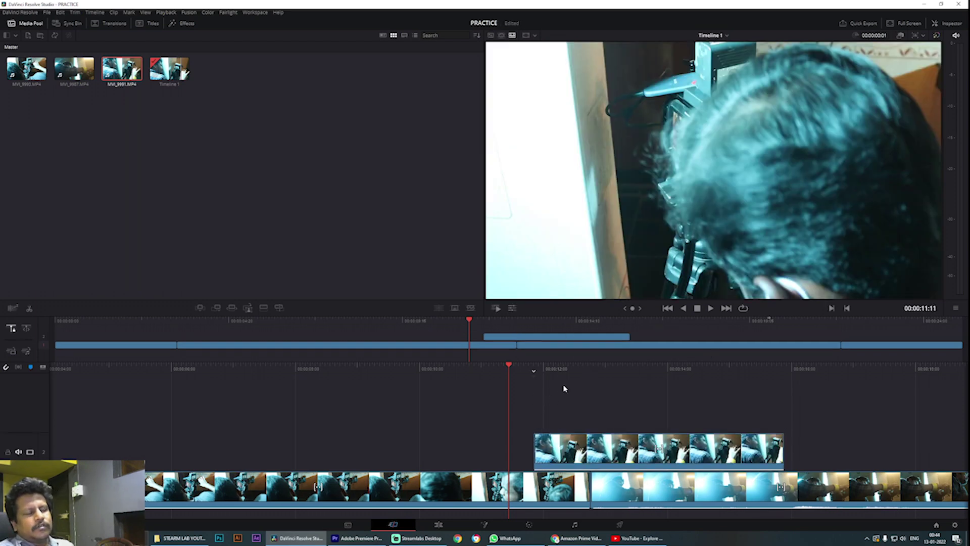
click(599, 449)
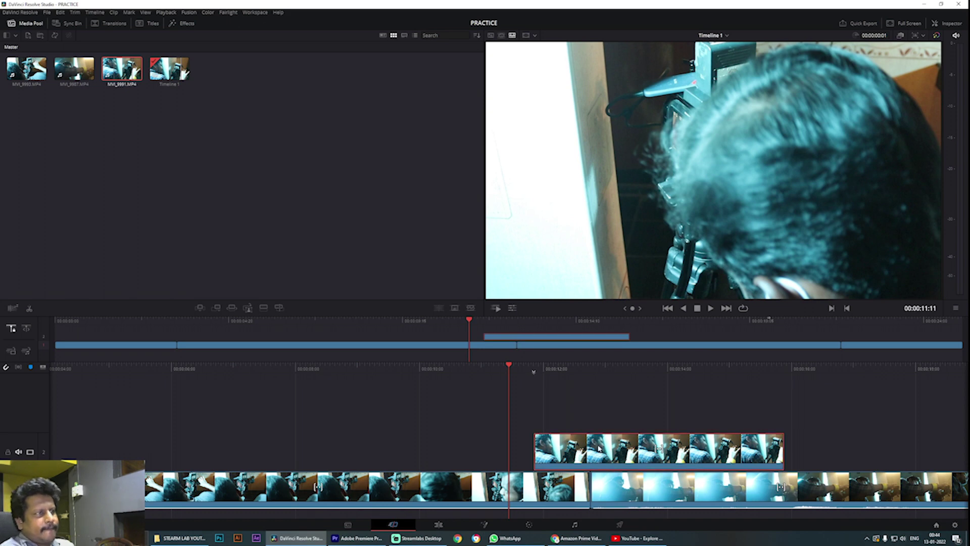
key(Delete)
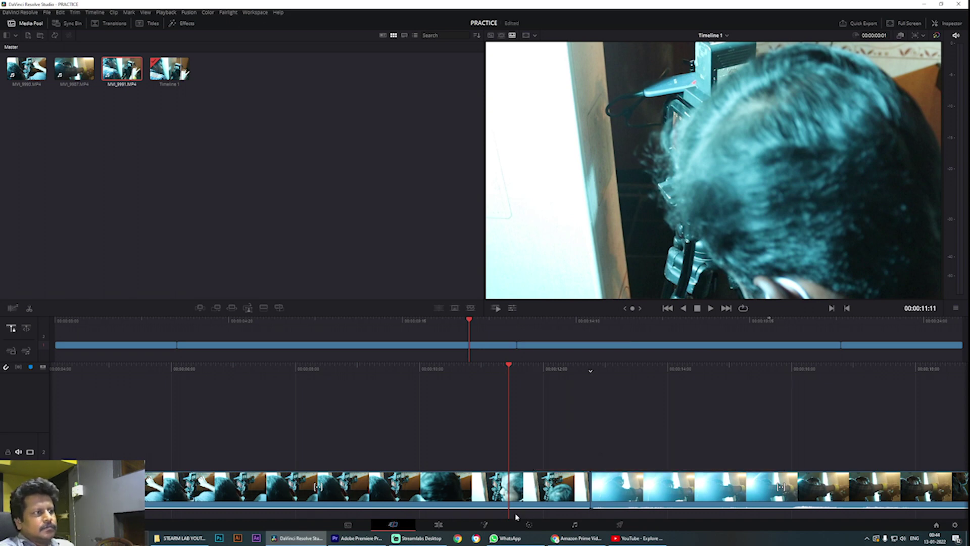
- Open the Edit page and play Timeline 1 from its start to about 00:00:02:14
click(453, 523)
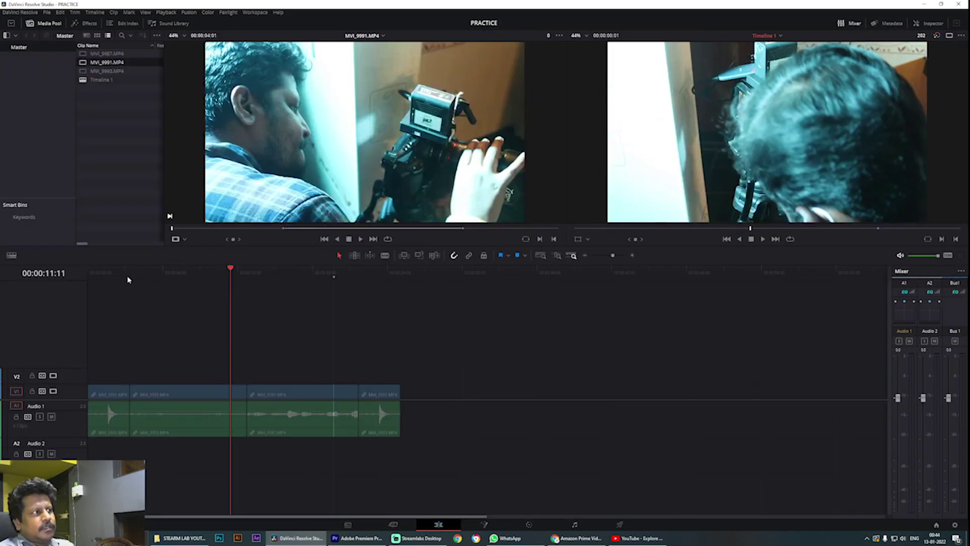
drag(128, 277, 86, 277)
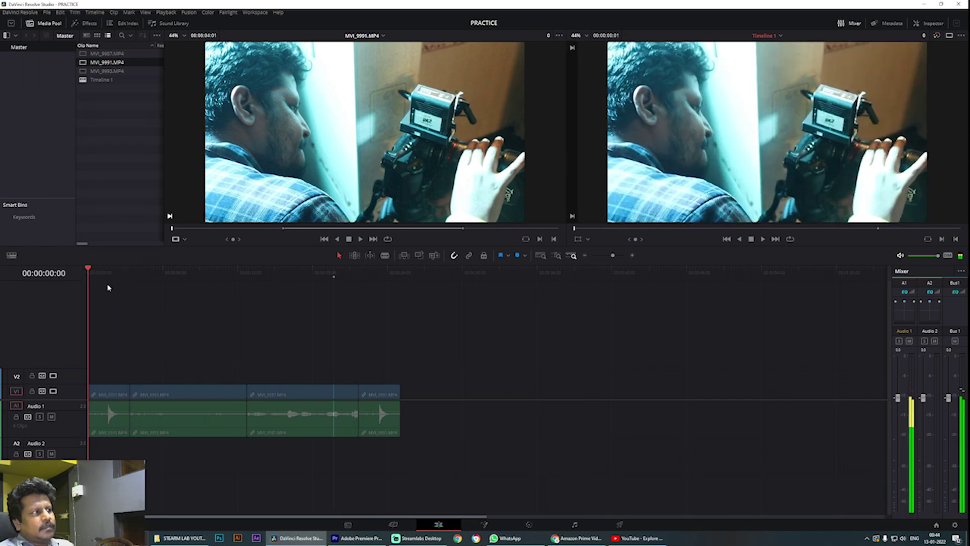
click(305, 398)
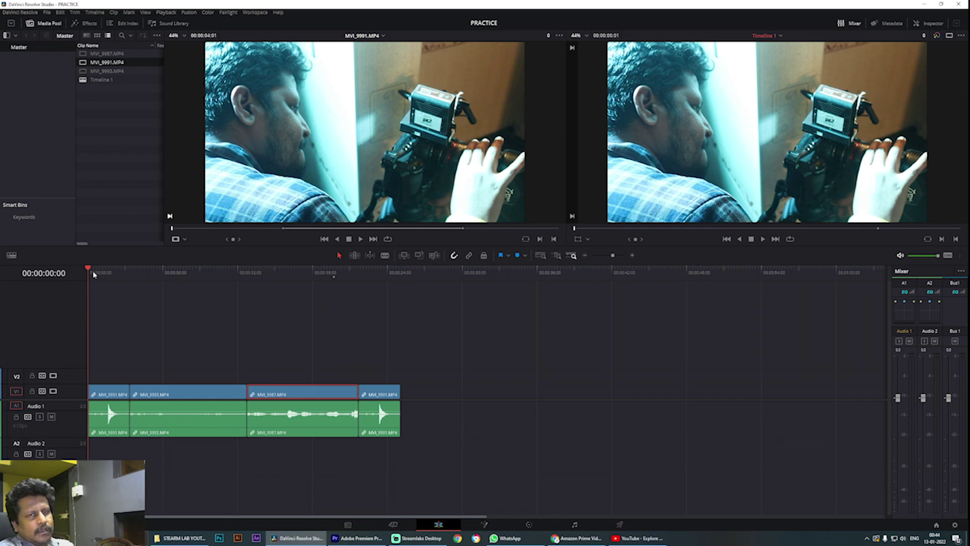
key(space)
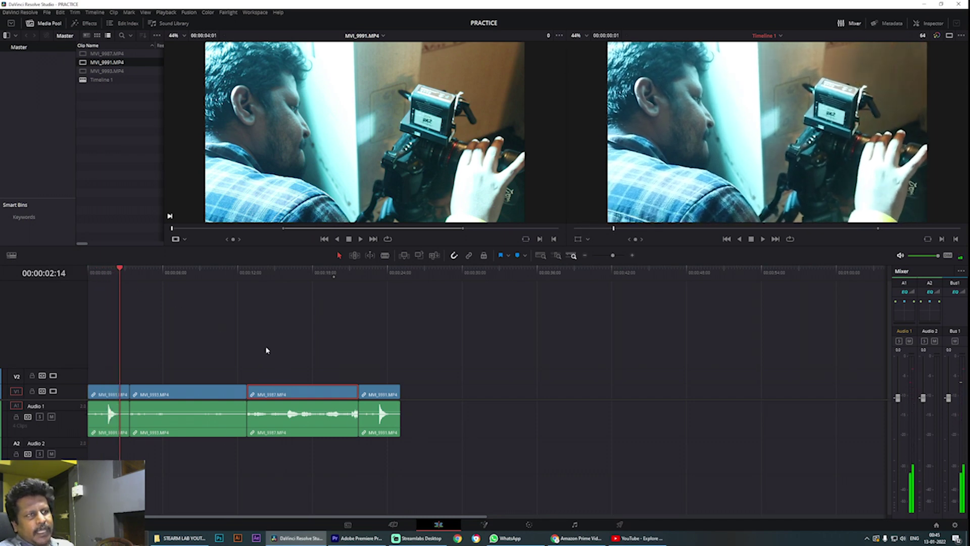
- Inspect the video and audio parts of MVI_9993.MP4 and the MVI_9987.MP4 video clip while scrubbing through the Edit timeline
click(215, 397)
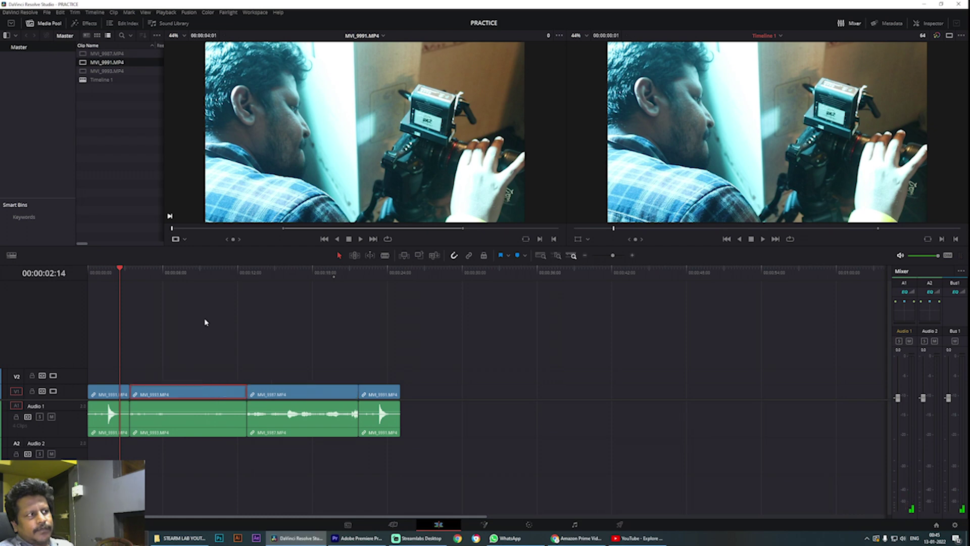
click(209, 423)
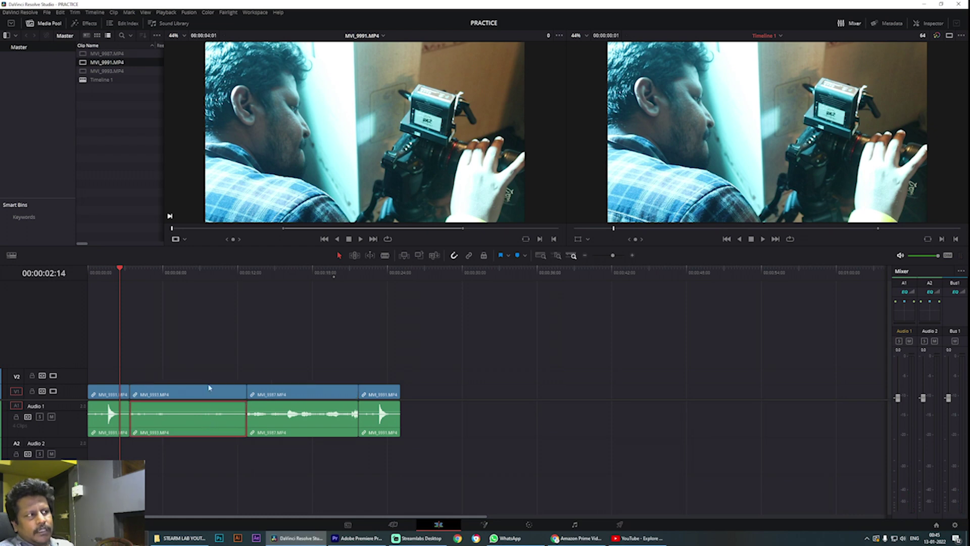
drag(162, 278, 215, 282)
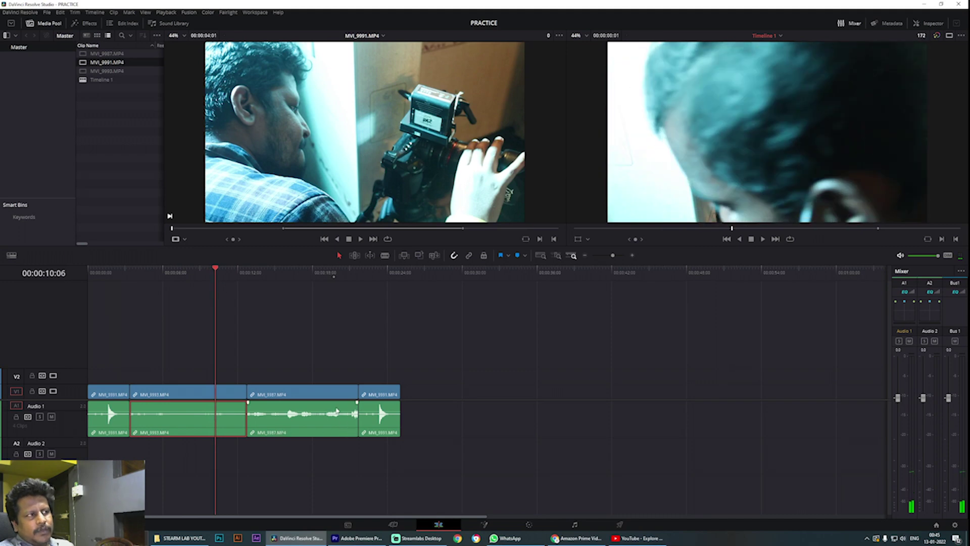
click(305, 398)
drag(218, 290, 108, 280)
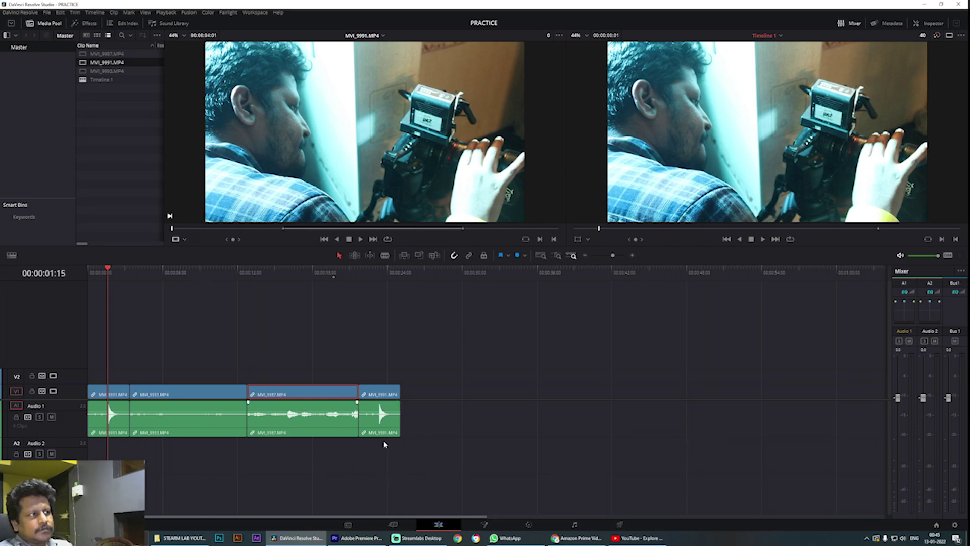
- Delete the audio parts of all four clips from Audio 1, scrub the remaining video to 00:00:02:06 and select the first clip
drag(429, 450, 98, 420)
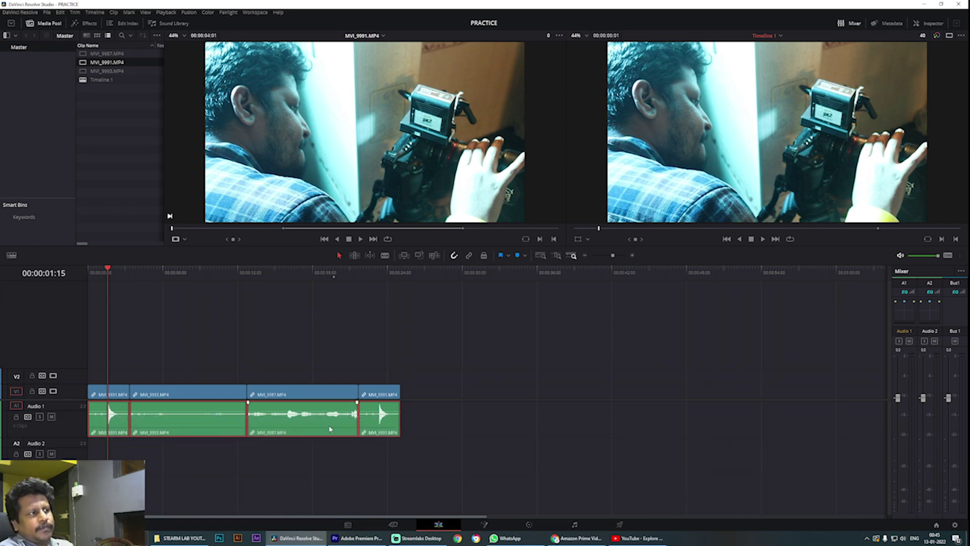
key(Delete)
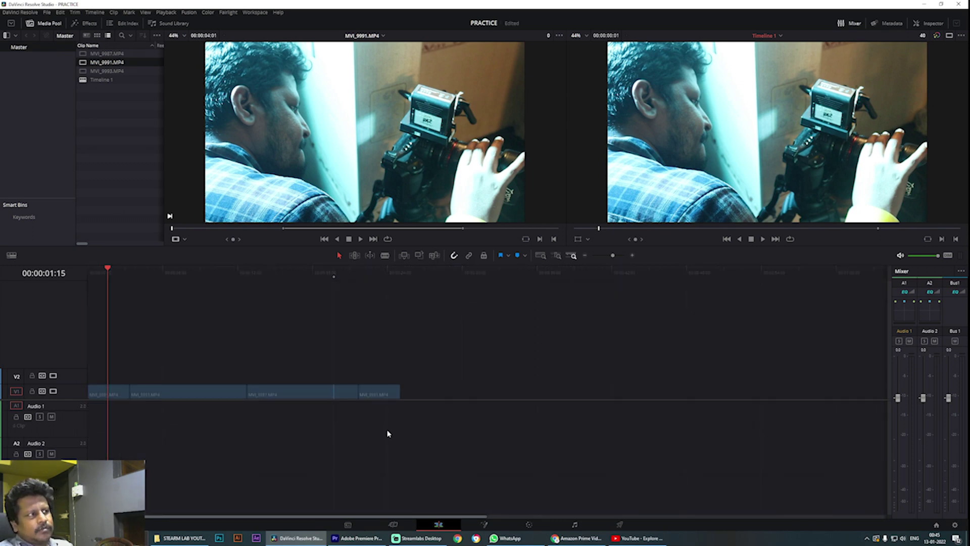
drag(193, 278, 87, 278)
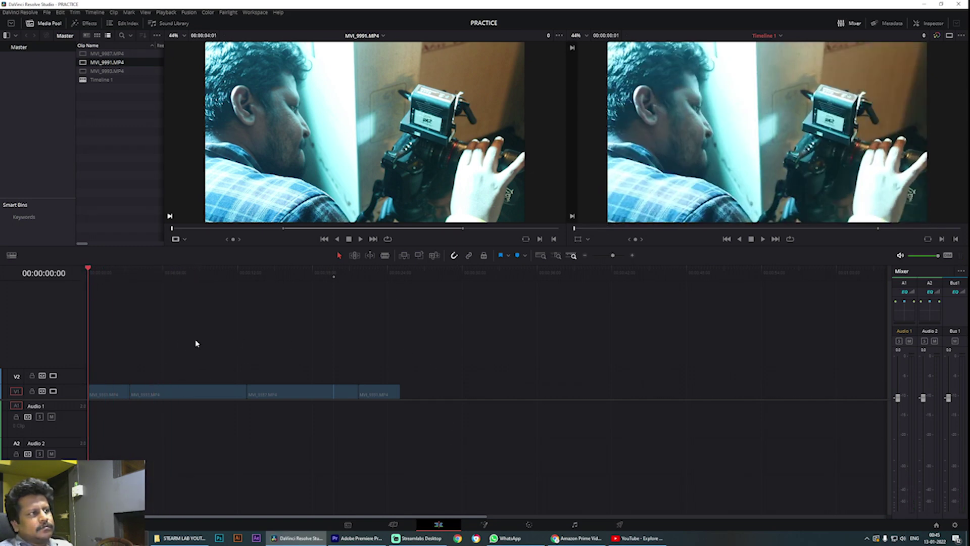
drag(119, 271, 116, 323)
click(146, 396)
click(104, 392)
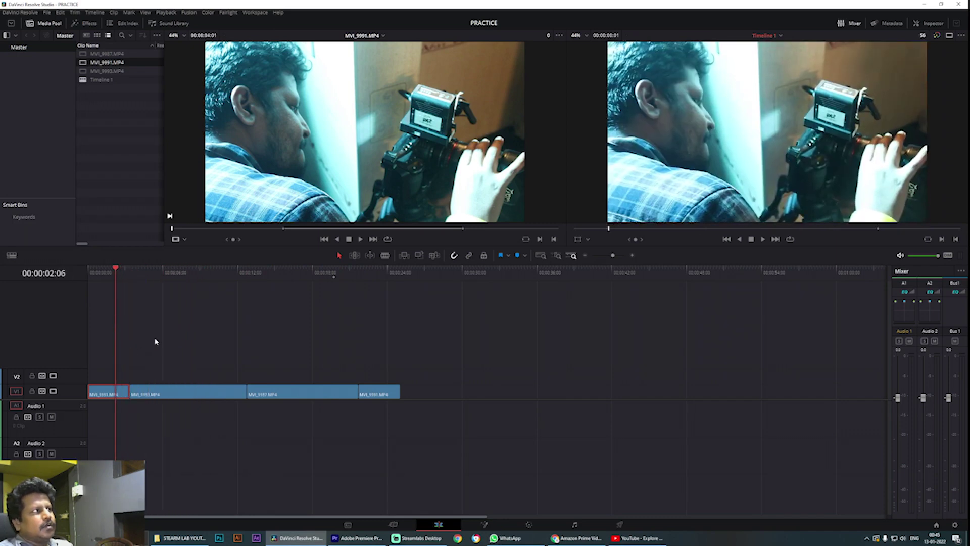
- View the video transitions, switch to the Edit Index and widen it to examine the listed columns of the timeline's clips
click(89, 24)
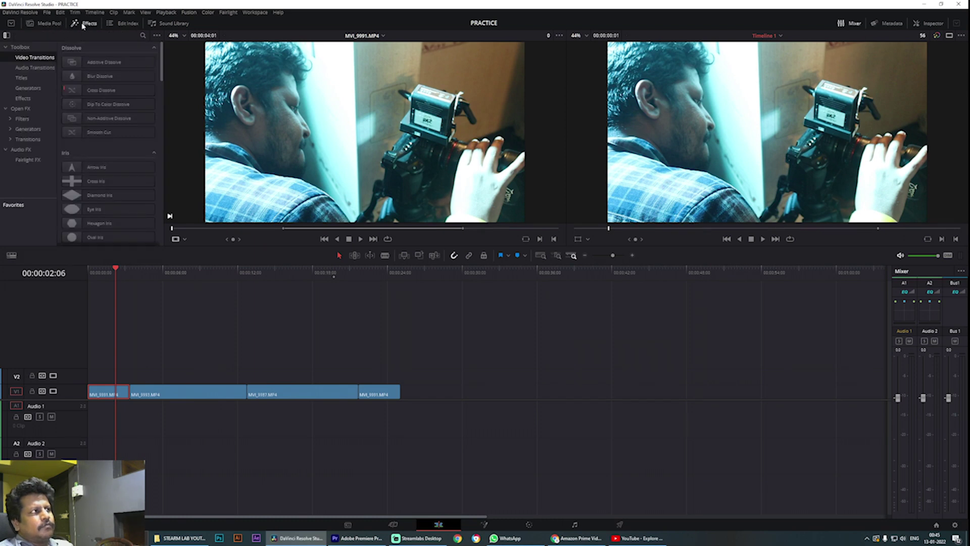
click(129, 24)
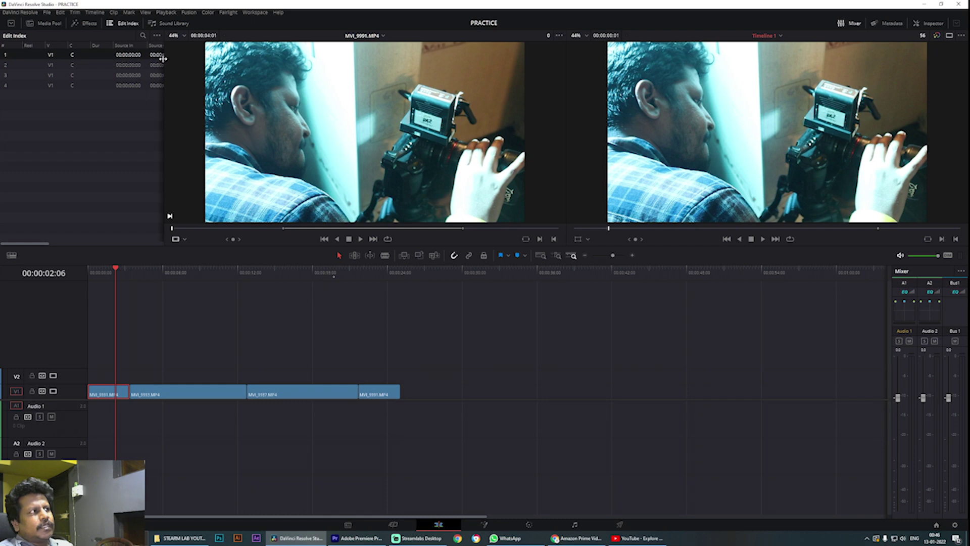
drag(162, 59, 363, 58)
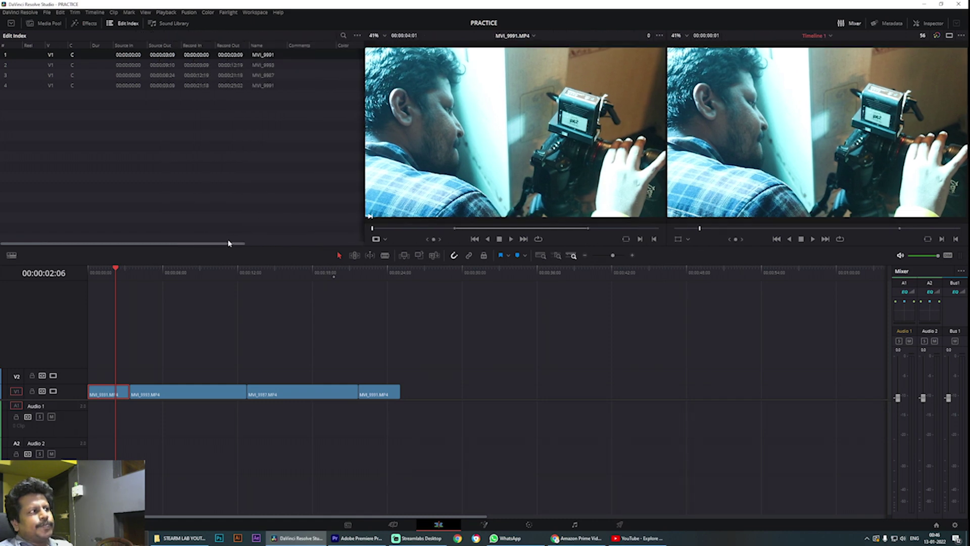
drag(228, 244, 93, 241)
- Open the Sound Library and activate its search field
click(167, 25)
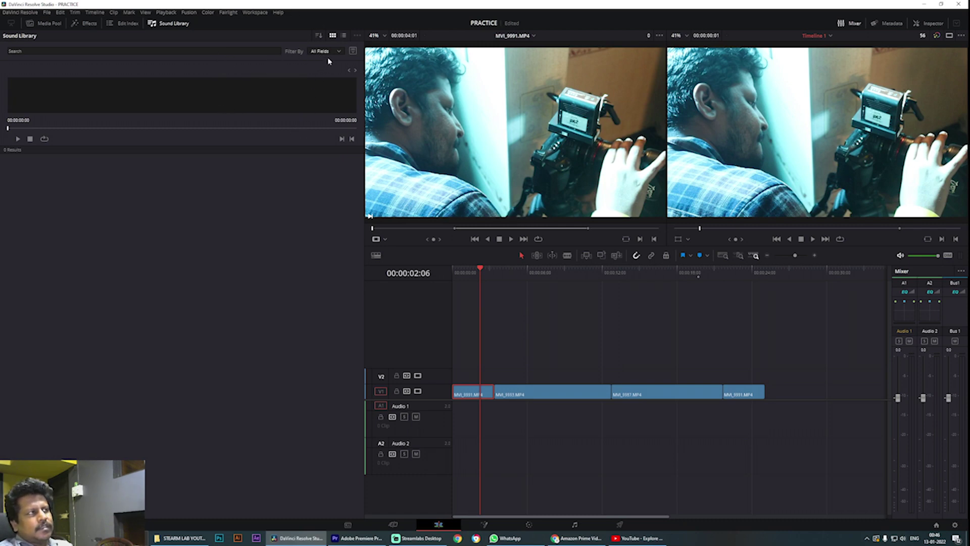
click(198, 49)
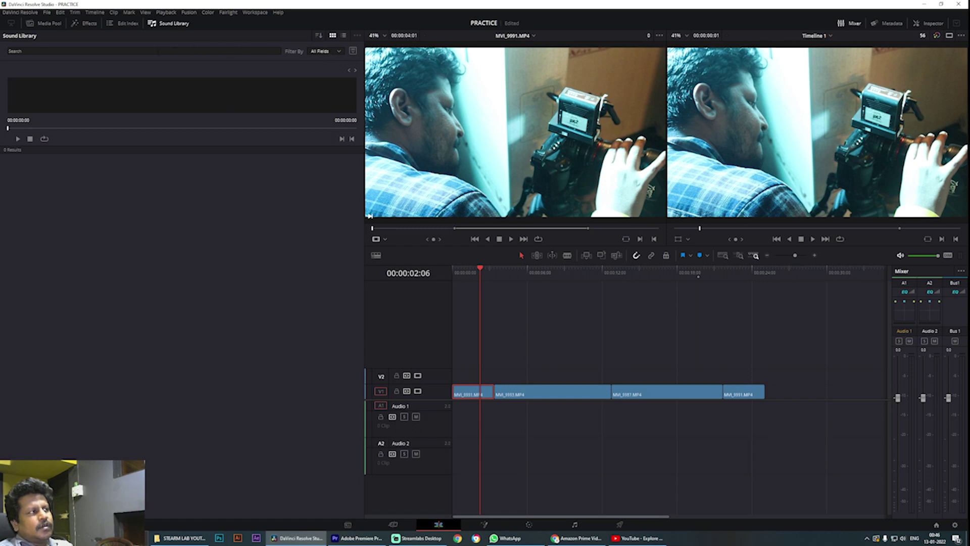
click(152, 51)
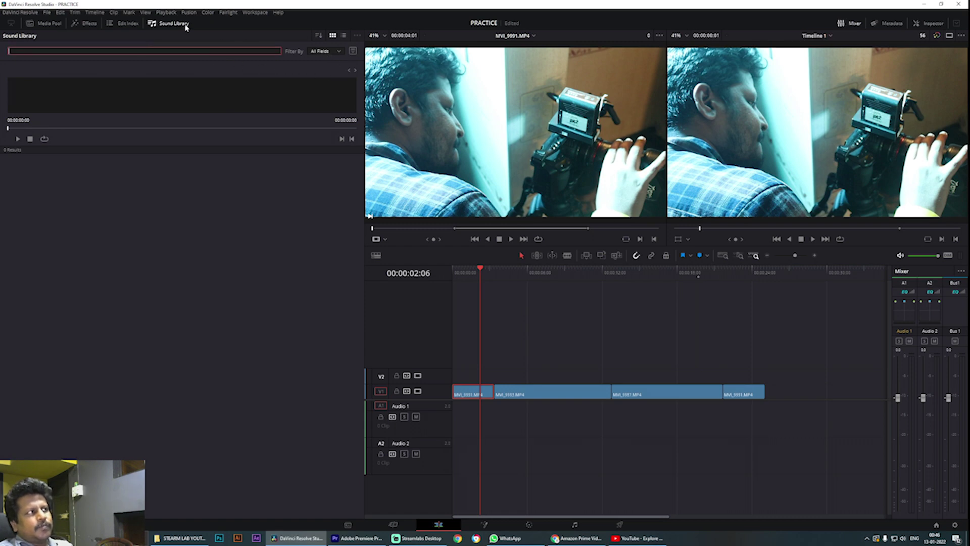
- Apply the Cross Dissolve from the Dissolve video transitions to the start of the MVI_9993.MP4 clip
click(86, 24)
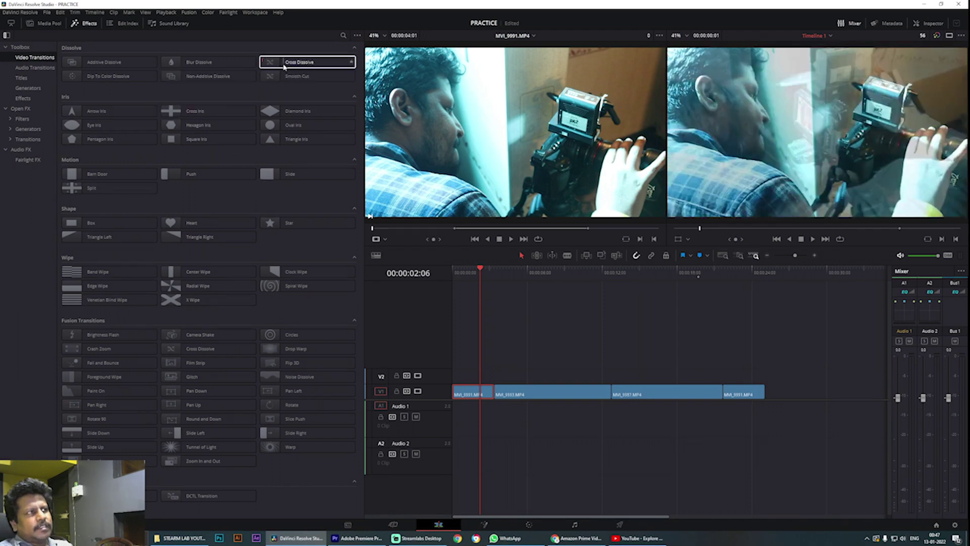
drag(284, 66, 499, 392)
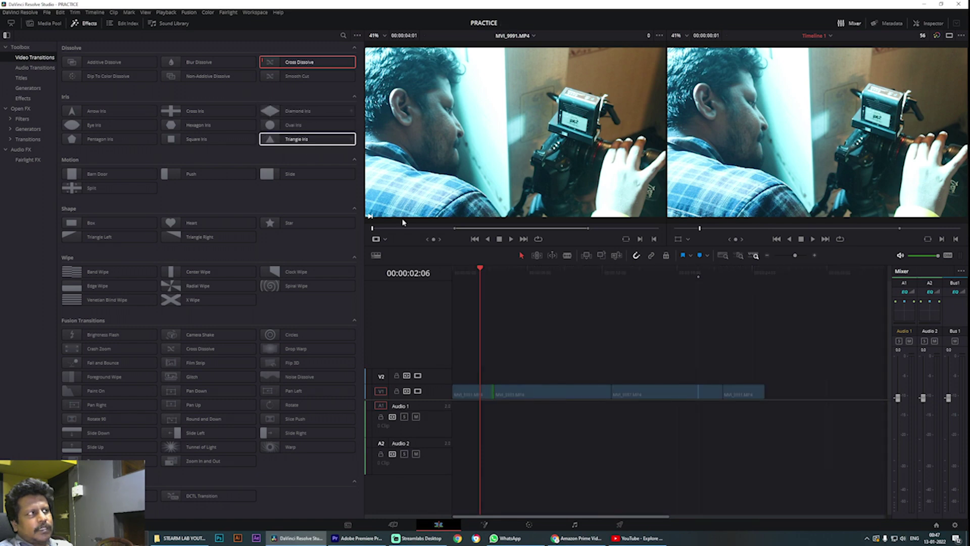
click(500, 394)
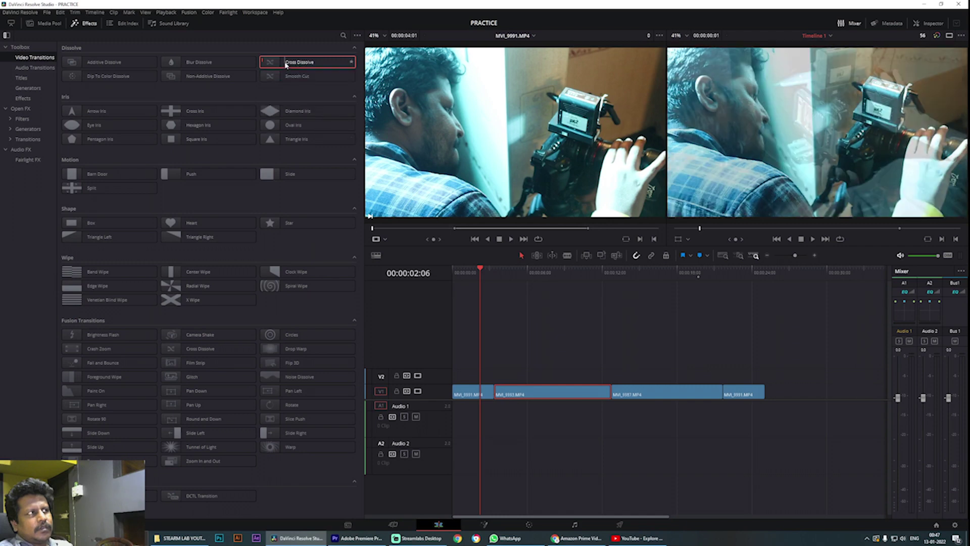
drag(286, 65, 505, 386)
- Scrub around the new Cross Dissolve and place the playhead at its start, at 00:00:03:09
click(491, 271)
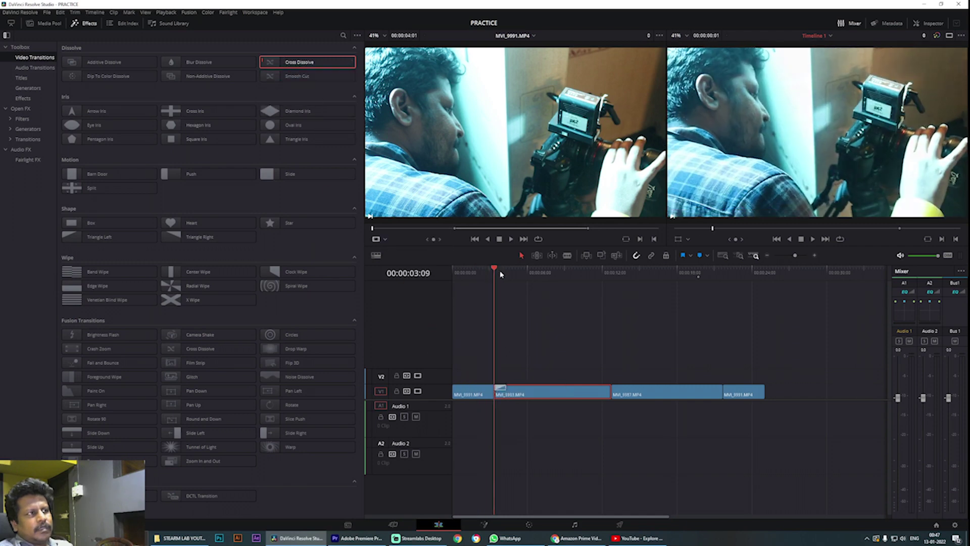
click(507, 273)
click(493, 277)
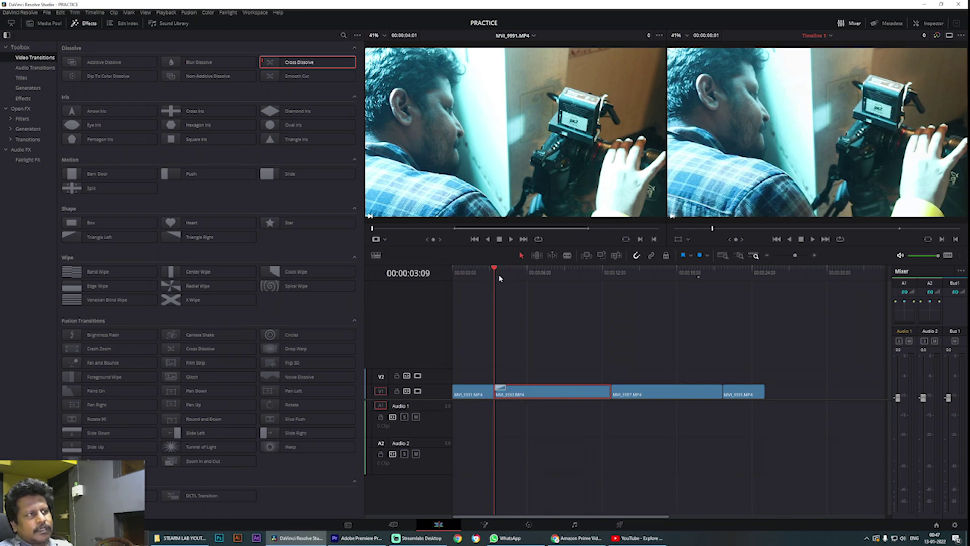
mouse_move(497, 272)
mouse_down()
mouse_move(509, 272)
mouse_move(494, 275)
mouse_up()
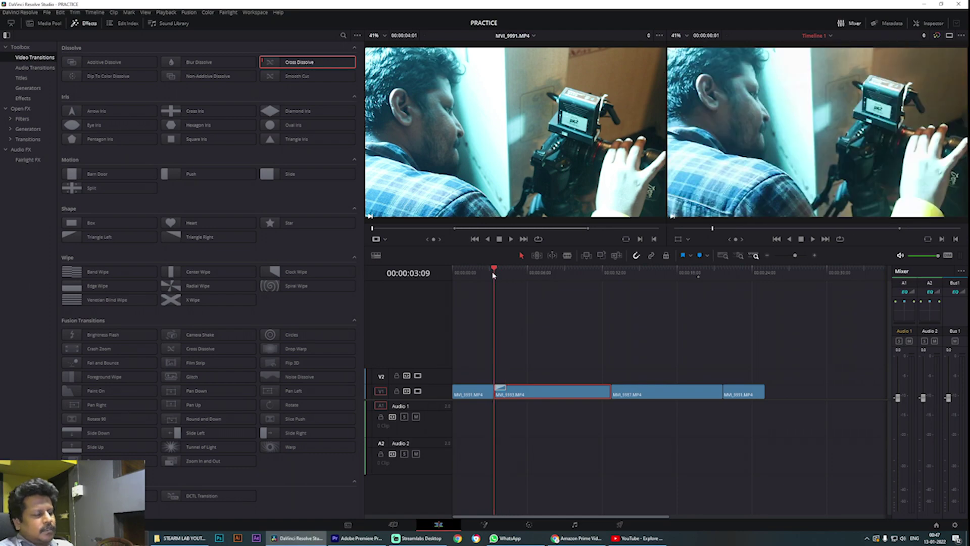